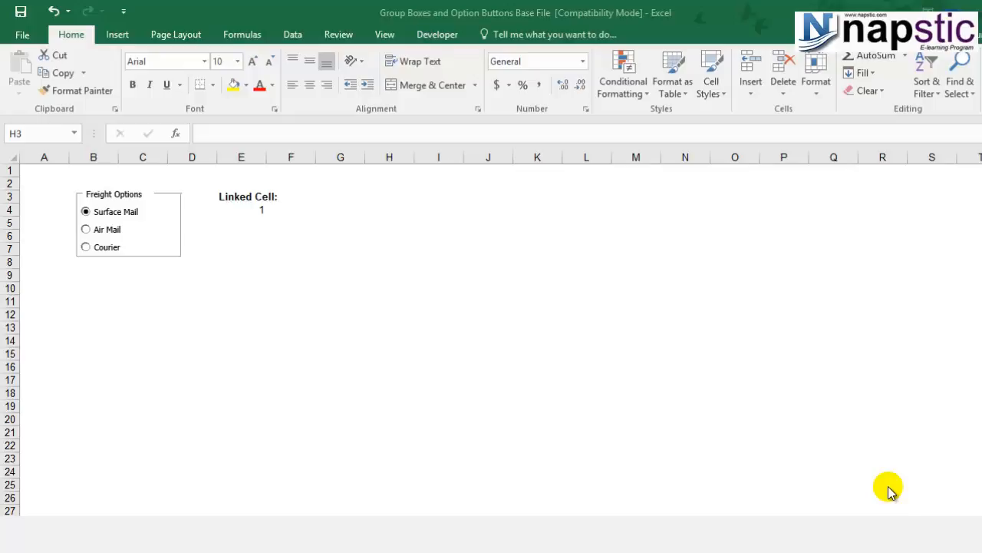
Check in the Excel ribbon customization options that the Developer tab is enabled, and return to its commands
{"action": "left_click", "coordinate": [428, 40]}
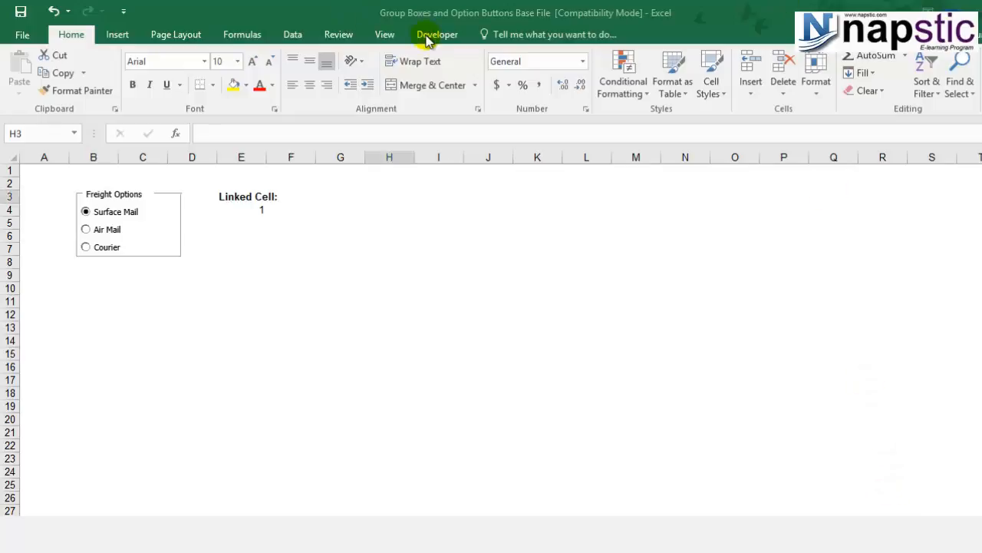
{"action": "left_click", "coordinate": [428, 40]}
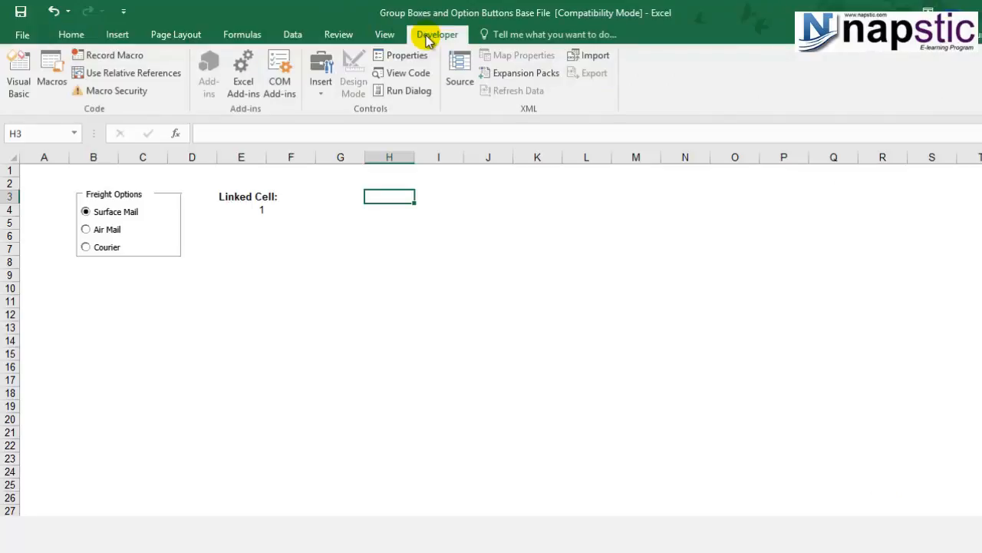
{"action": "left_click", "coordinate": [62, 40]}
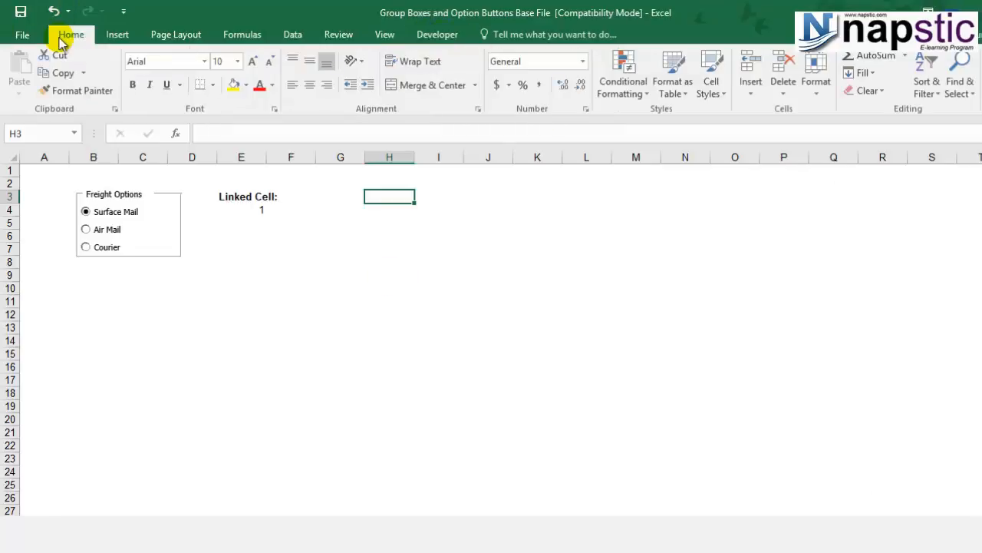
{"action": "left_click", "coordinate": [22, 35]}
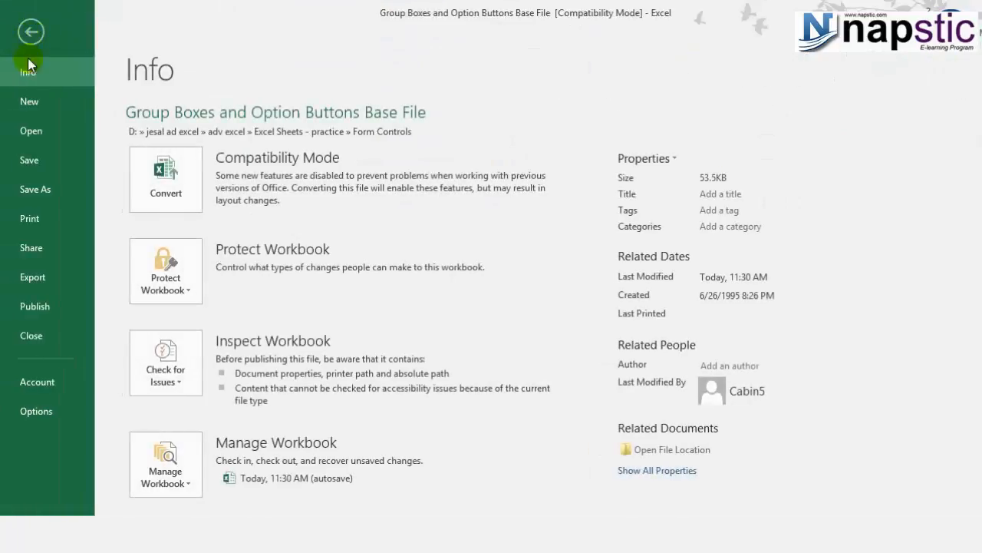
{"action": "left_click", "coordinate": [28, 411]}
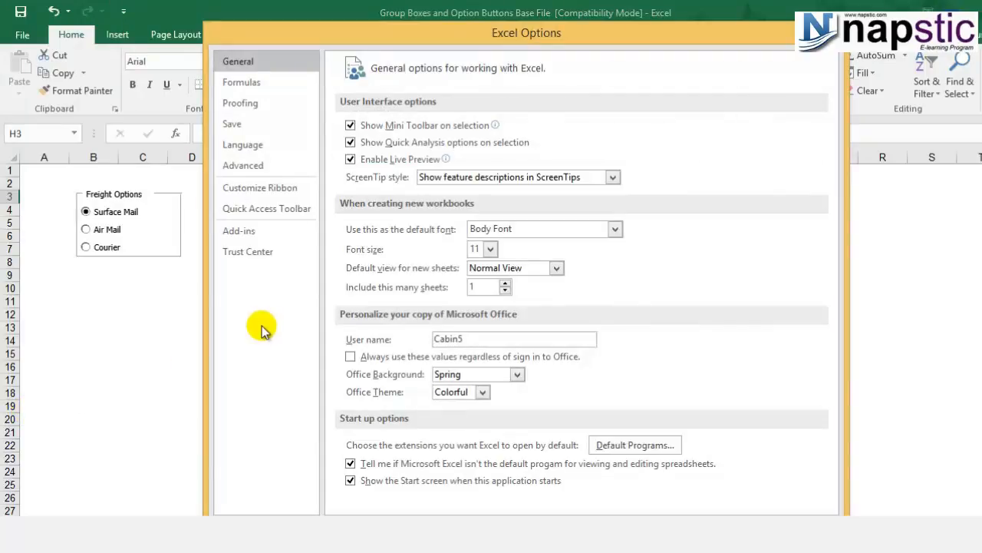
{"action": "left_click", "coordinate": [264, 189]}
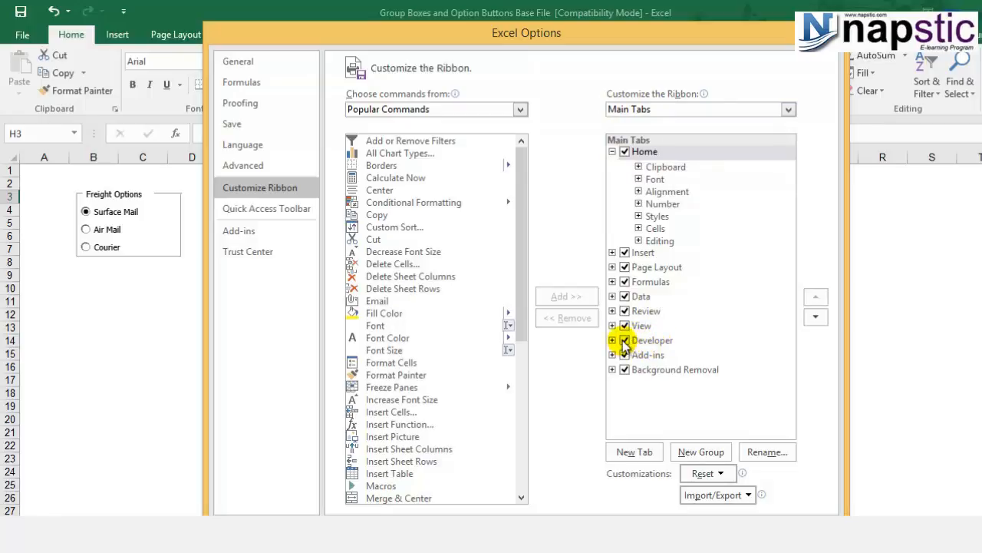
{"action": "left_click", "coordinate": [749, 529]}
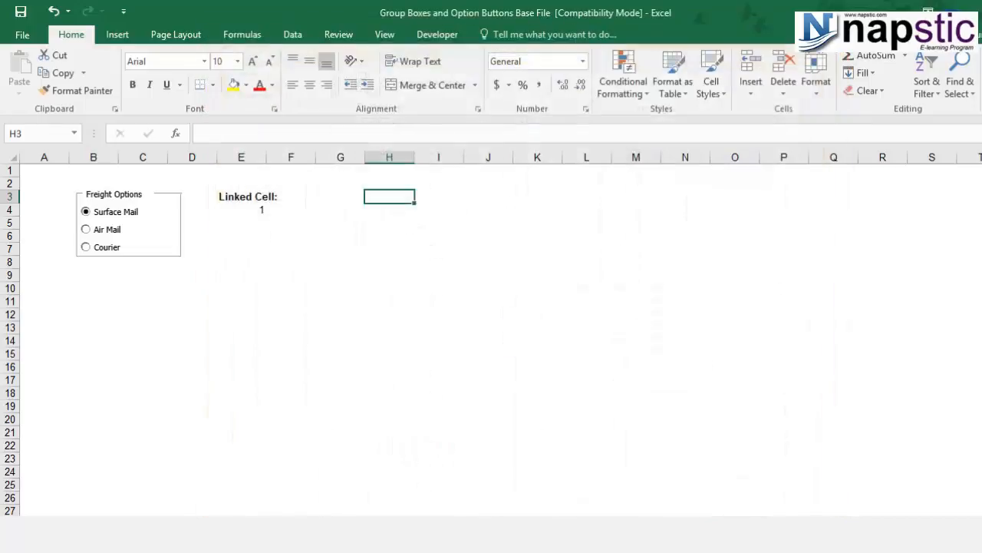
{"action": "left_click", "coordinate": [574, 48]}
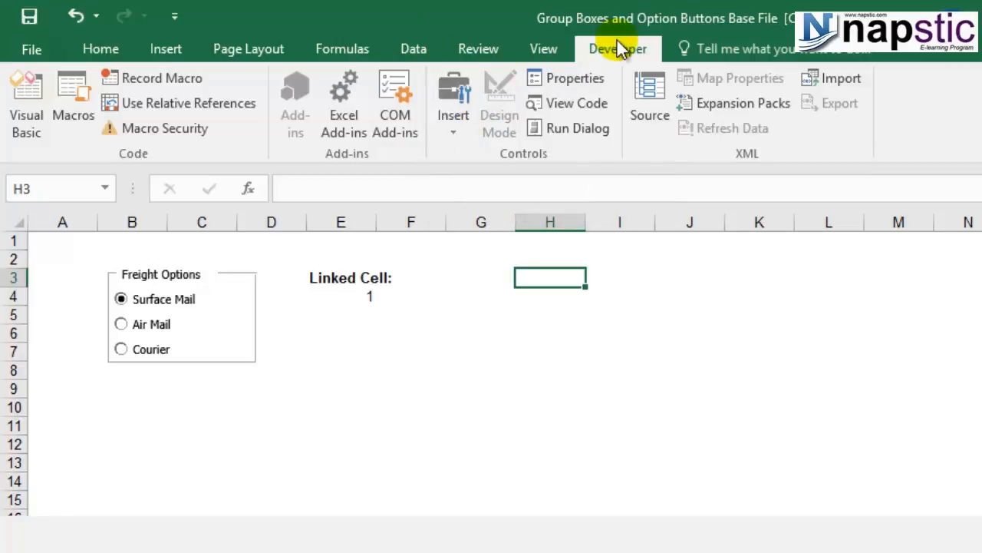
Test the Freight Options buttons against the linked cell by selecting each option repeatedly, ending on Courier
{"action": "left_click", "coordinate": [363, 353]}
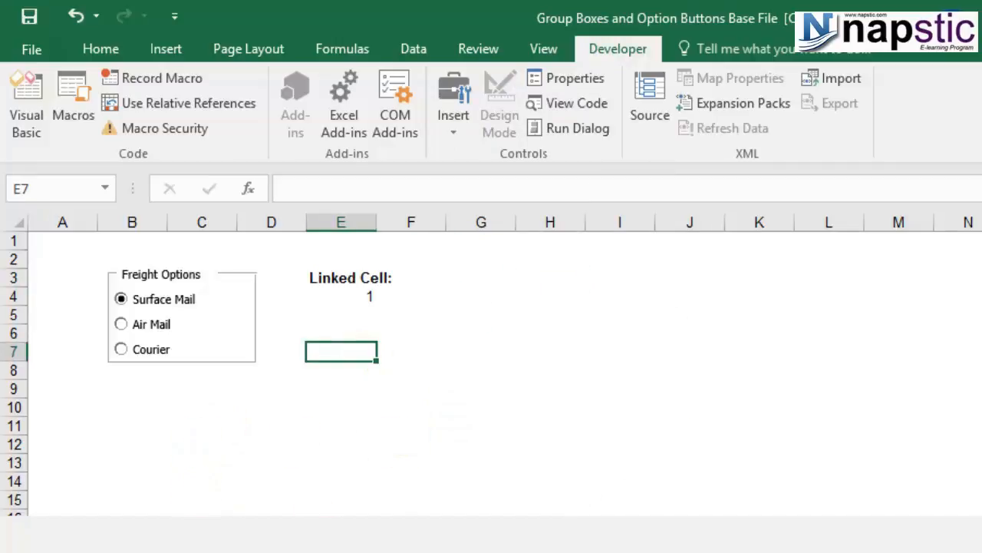
{"action": "left_click_drag", "start_coordinate": [523, 542], "coordinate": [535, 541]}
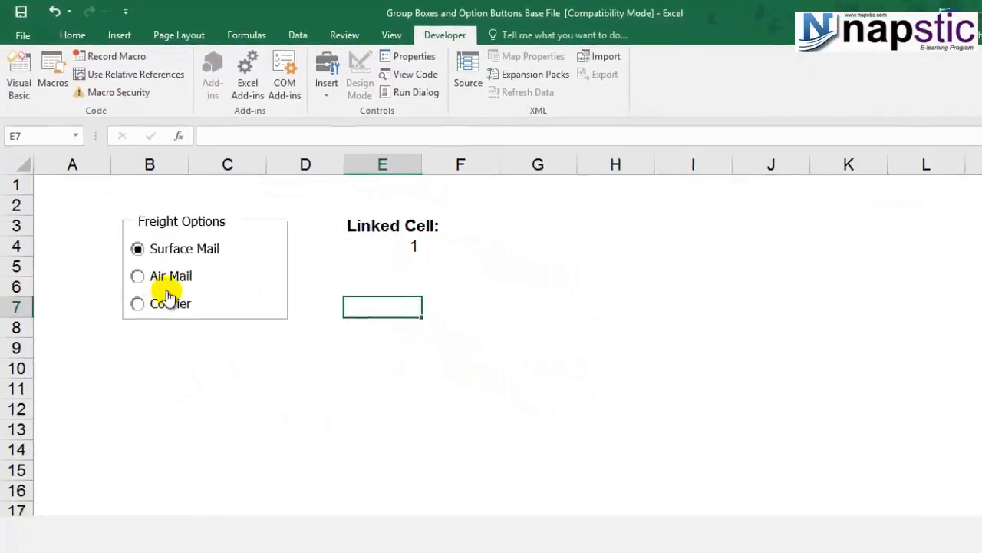
{"action": "left_click", "coordinate": [137, 274]}
{"action": "left_click", "coordinate": [136, 300]}
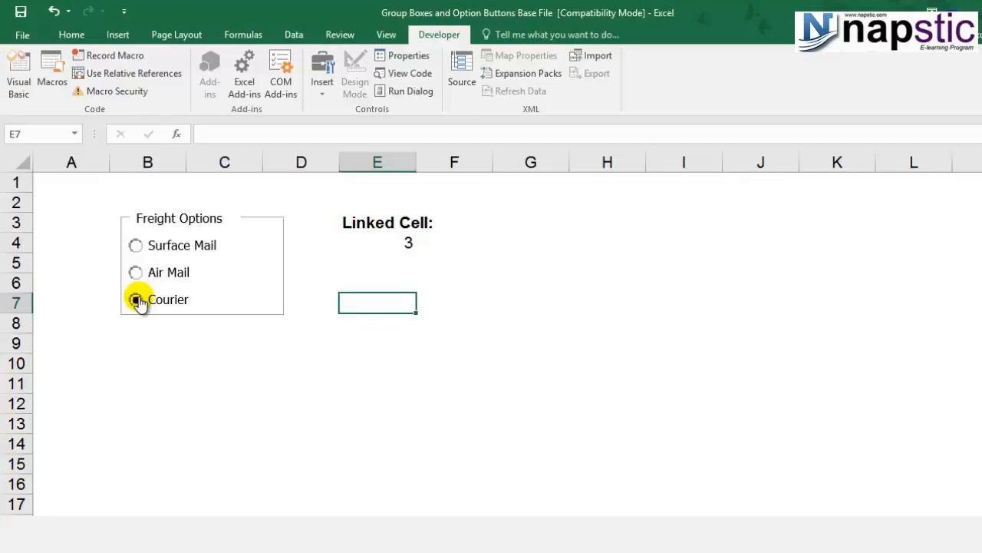
{"action": "left_click", "coordinate": [133, 273]}
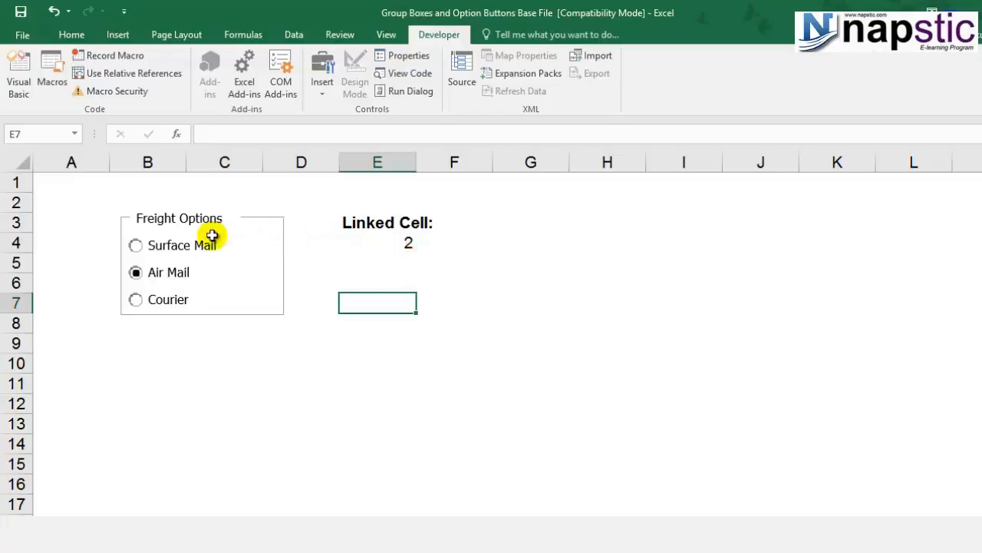
{"action": "left_click", "coordinate": [165, 300]}
{"action": "left_click", "coordinate": [157, 247]}
{"action": "left_click", "coordinate": [167, 274]}
{"action": "left_click", "coordinate": [168, 298]}
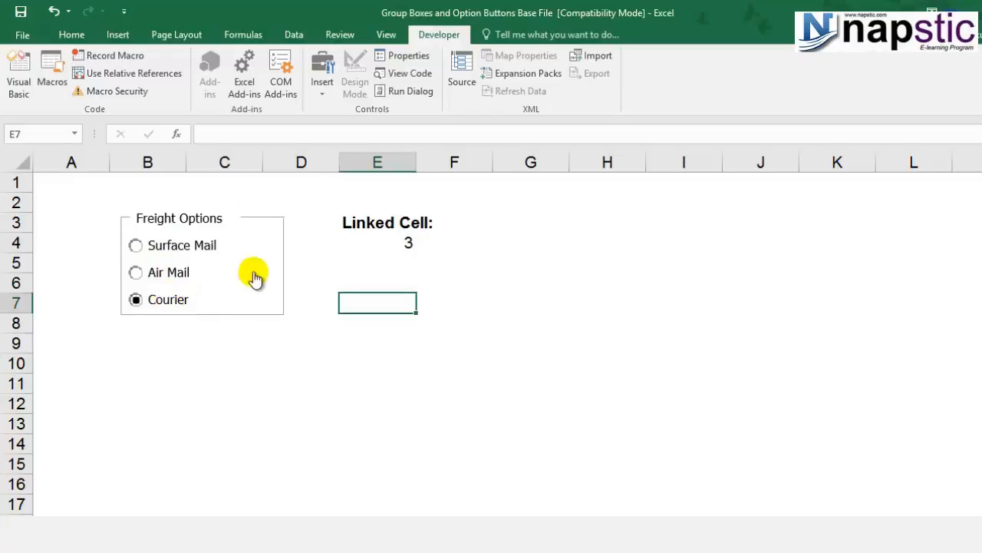
Insert a group box form control over columns G and H and resize it to span rows 3 to 8
{"action": "left_click", "coordinate": [547, 224]}
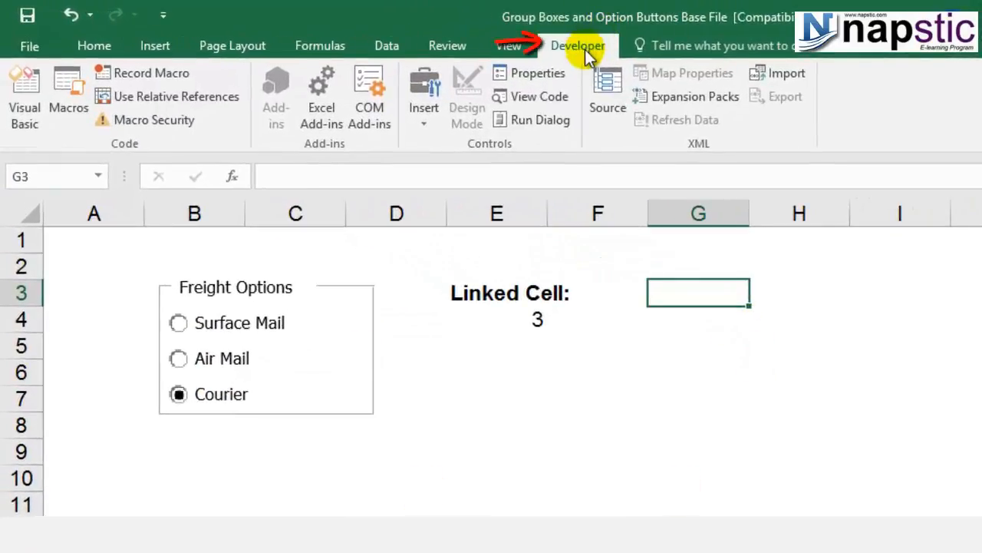
{"action": "left_click", "coordinate": [430, 126]}
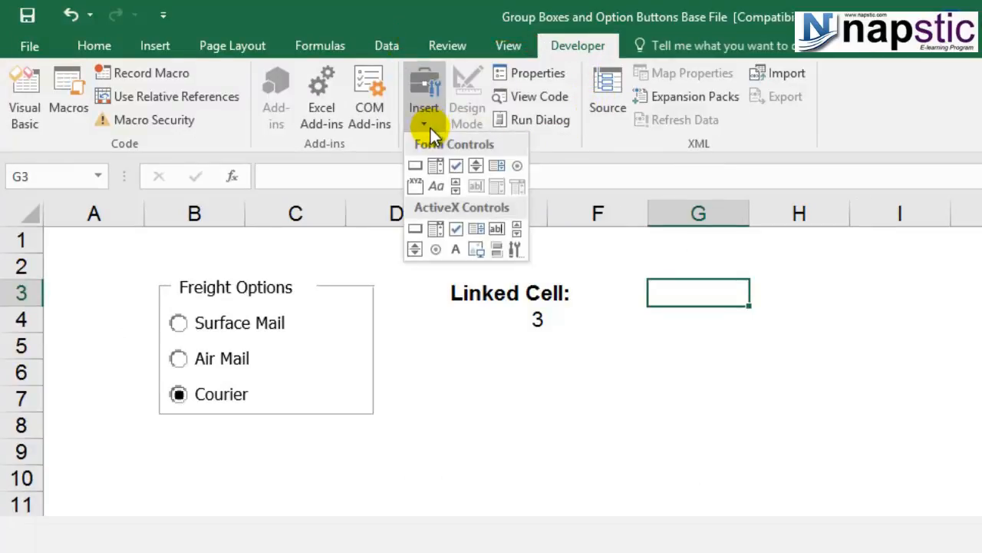
{"action": "left_click", "coordinate": [420, 184]}
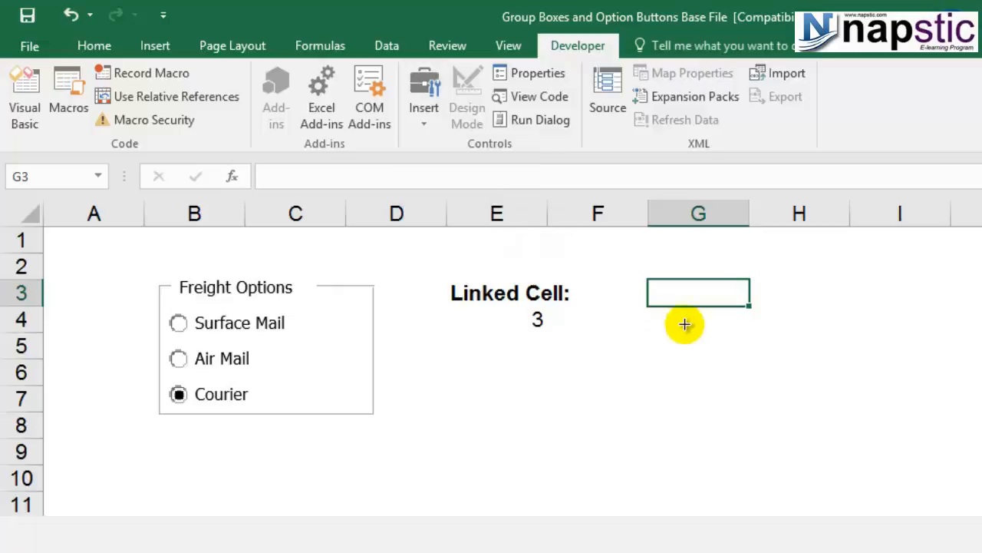
{"action": "left_click_drag", "start_coordinate": [657, 334], "coordinate": [862, 426]}
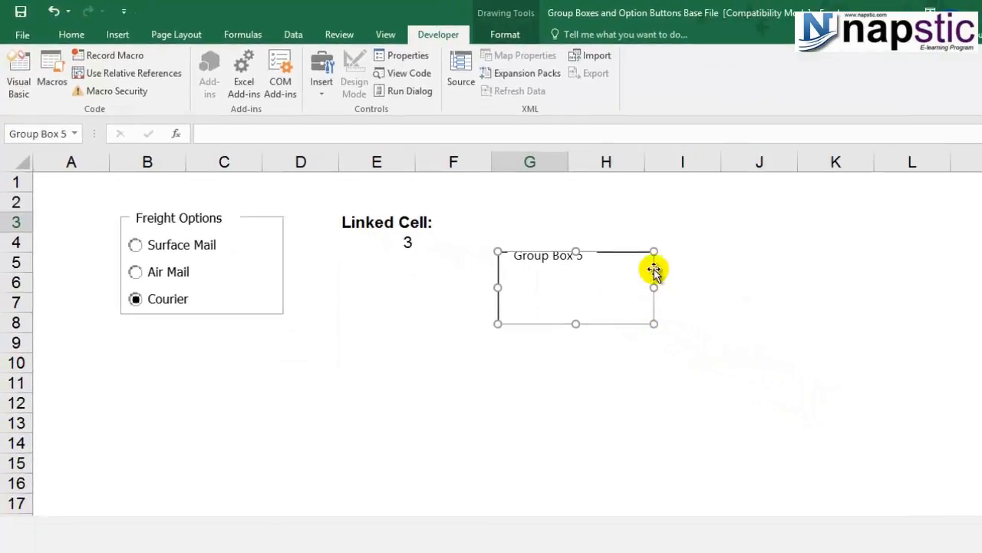
{"action": "left_click_drag", "start_coordinate": [681, 259], "coordinate": [651, 233]}
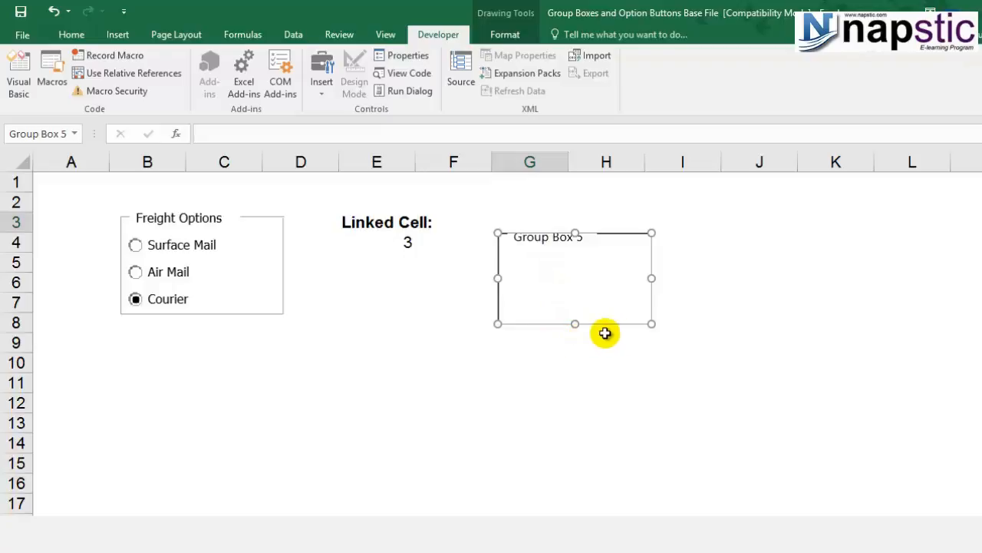
{"action": "left_click_drag", "start_coordinate": [641, 325], "coordinate": [653, 329]}
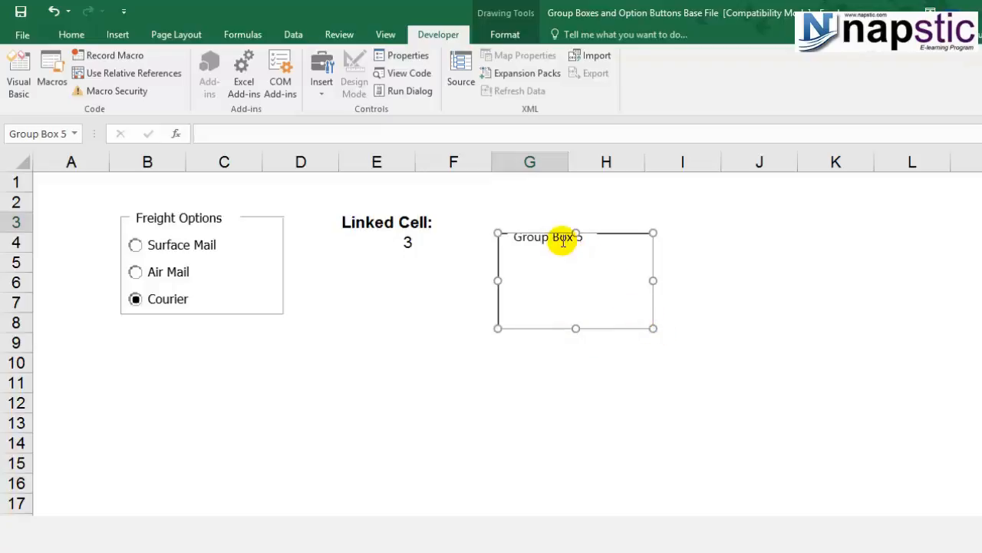
{"action": "left_click", "coordinate": [559, 237]}
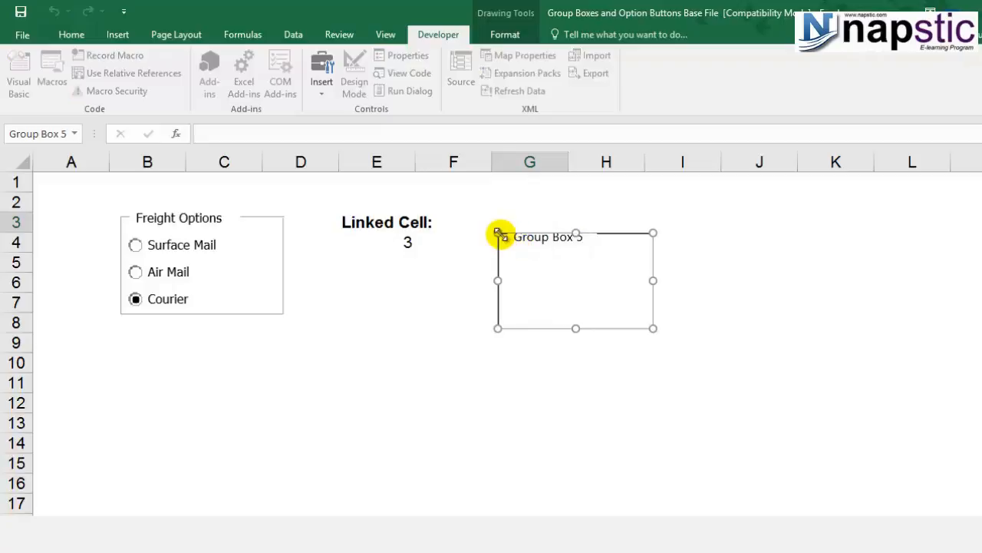
{"action": "left_click_drag", "start_coordinate": [575, 230], "coordinate": [574, 222]}
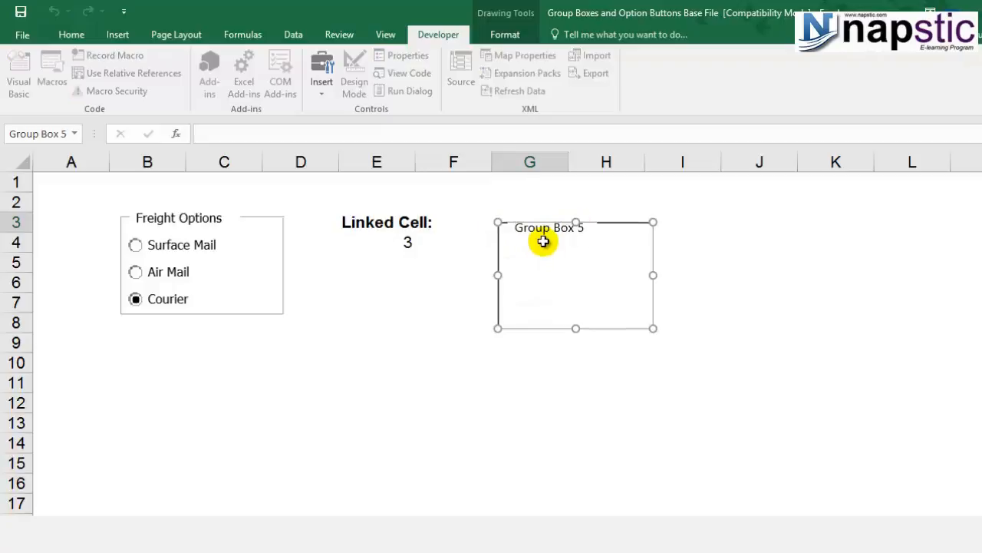
Replace the new group box's caption with Scenerios and deselect the box
{"action": "left_click_drag", "start_coordinate": [516, 228], "coordinate": [479, 231]}
{"action": "left_click", "coordinate": [570, 229]}
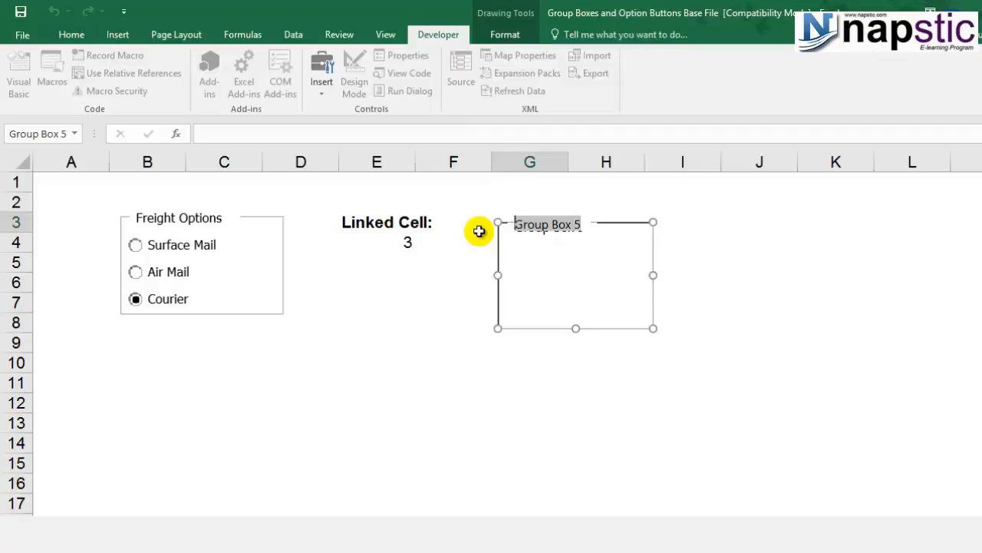
{"action": "type", "text": "Scenerios"}
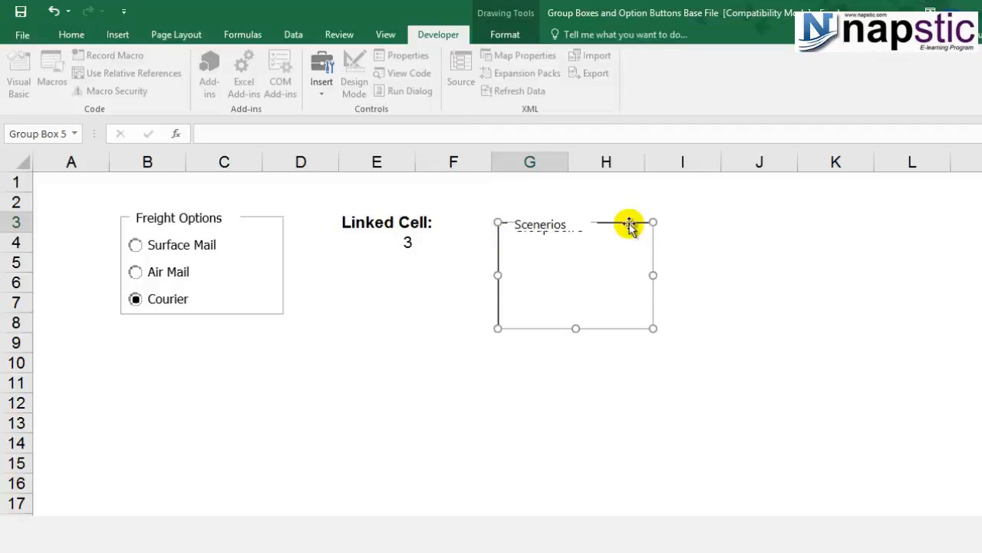
{"action": "left_click", "coordinate": [662, 326]}
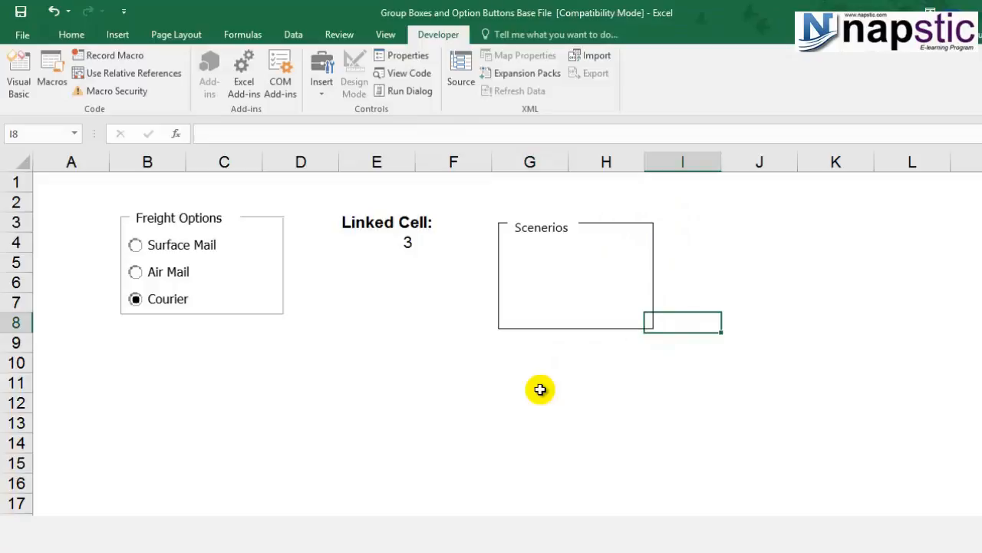
{"action": "left_click", "coordinate": [559, 278]}
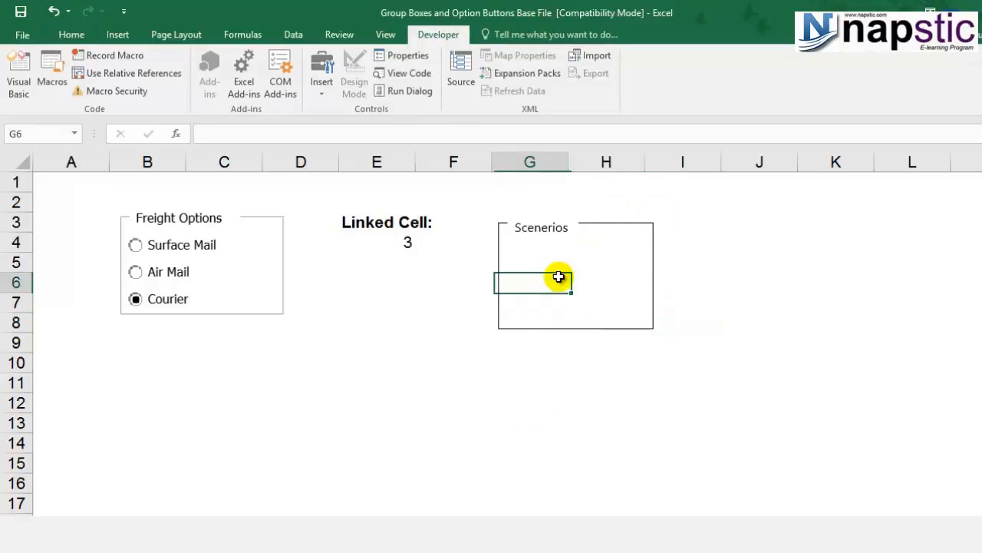
{"action": "left_click", "coordinate": [595, 222]}
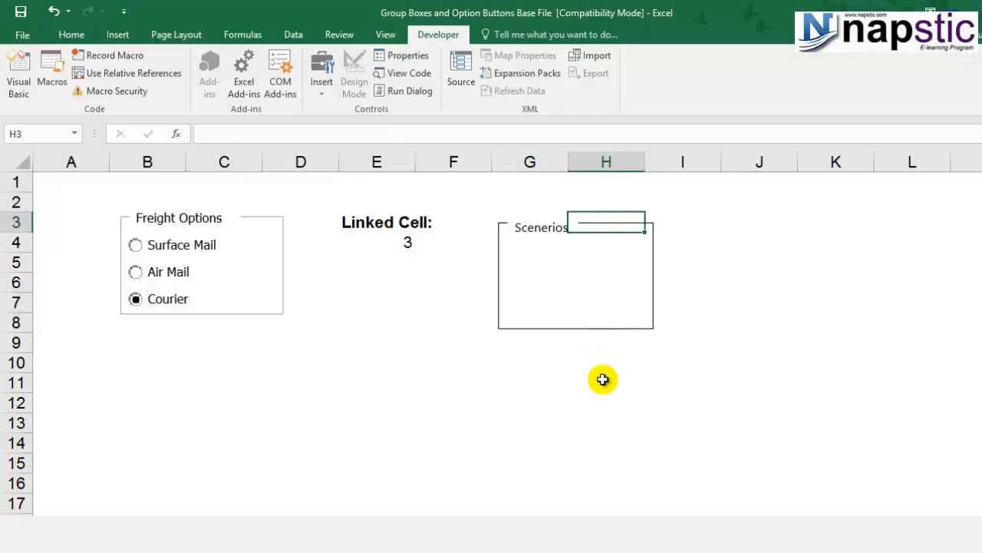
Cycle through Surface Mail, Air Mail and Courier in Freight Options, returning the selection to Surface Mail
{"action": "left_click", "coordinate": [137, 245]}
{"action": "left_click", "coordinate": [136, 272]}
{"action": "left_click", "coordinate": [137, 299]}
{"action": "left_click", "coordinate": [138, 248]}
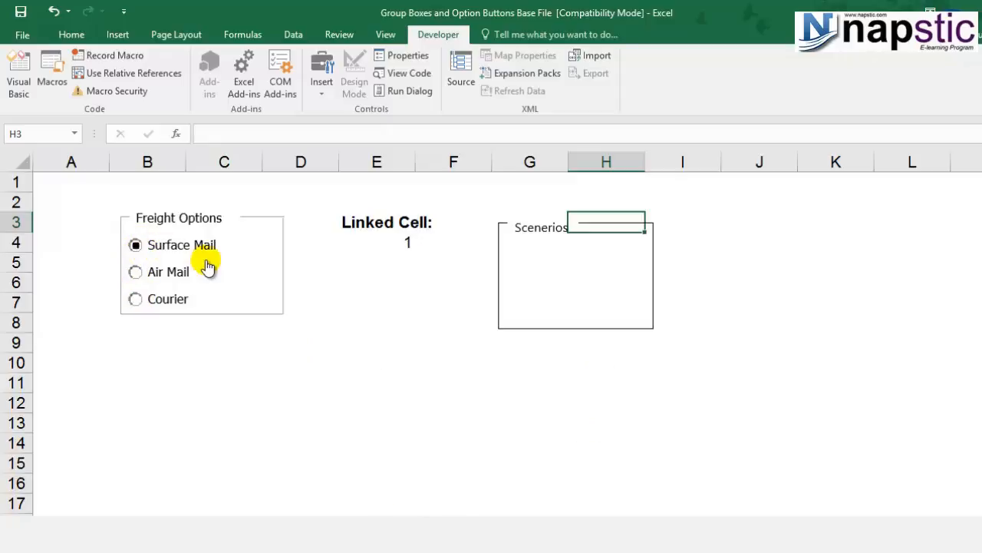
Insert an option button form control near the upper edge inside the Scenerios group box
{"action": "left_click", "coordinate": [535, 245]}
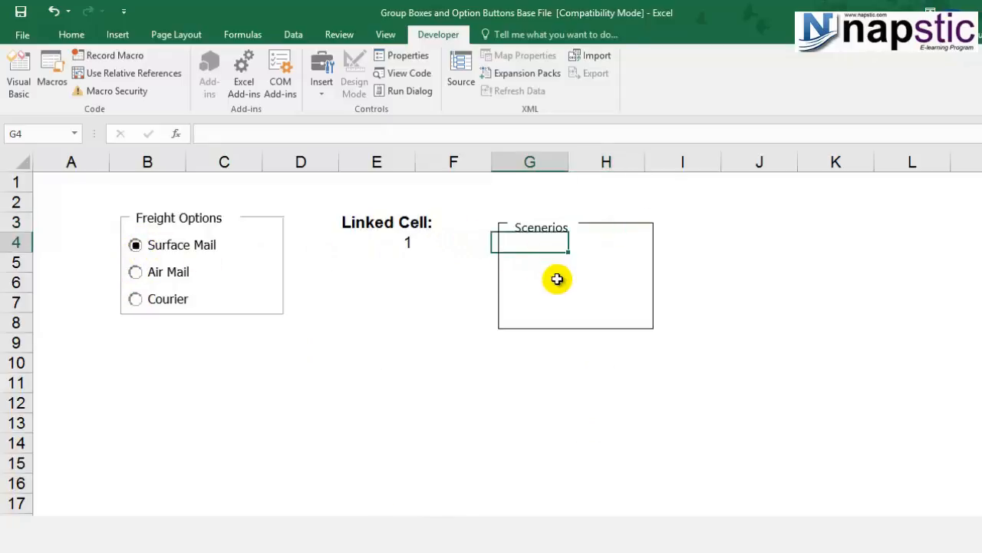
{"action": "left_click", "coordinate": [557, 280]}
{"action": "left_click", "coordinate": [529, 240]}
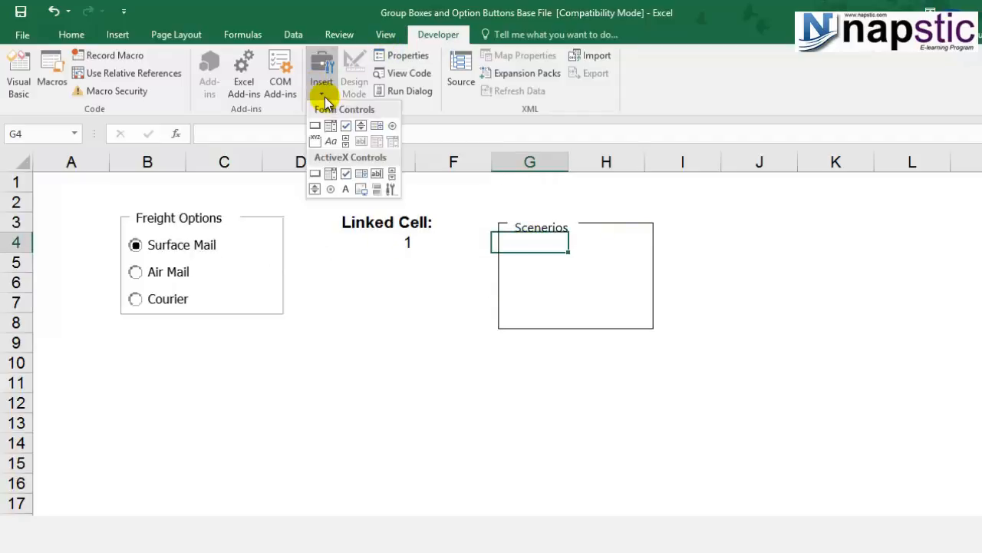
{"action": "left_click", "coordinate": [392, 128]}
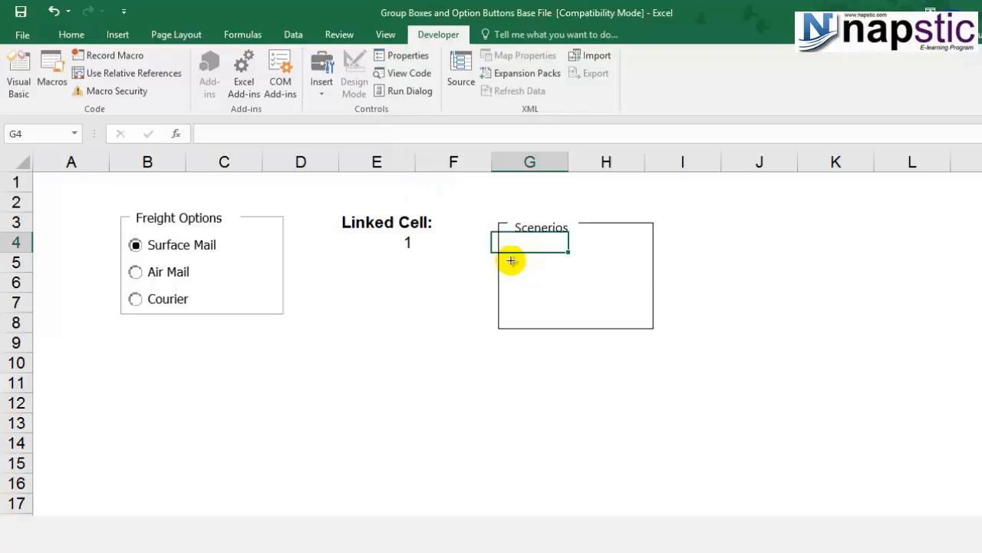
{"action": "mouse_move", "coordinate": [513, 261]}
{"action": "left_mouse_down"}
{"action": "mouse_move", "coordinate": [558, 288]}
{"action": "mouse_move", "coordinate": [597, 273]}
{"action": "left_mouse_up"}
Label the option button in the Scenerios box Expected, and turn the option on
{"action": "left_click_drag", "start_coordinate": [547, 260], "coordinate": [619, 260]}
{"action": "left_click", "coordinate": [551, 256]}
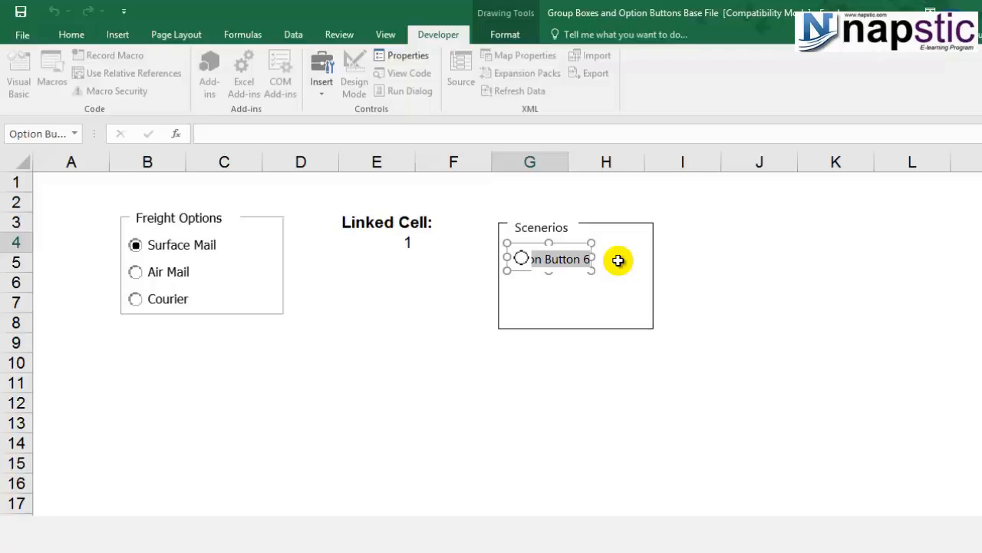
{"action": "key", "text": "BackSpace"}
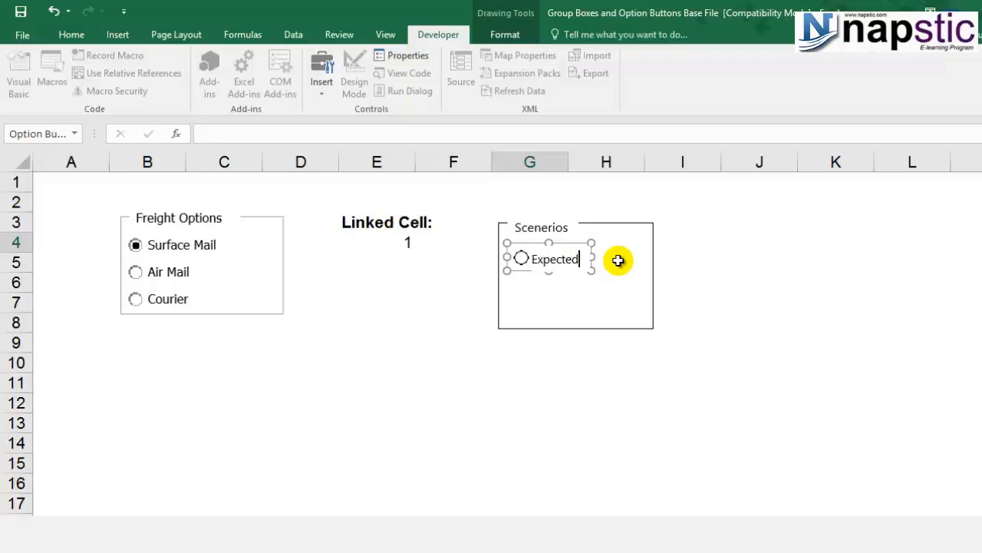
{"action": "left_click", "coordinate": [695, 294]}
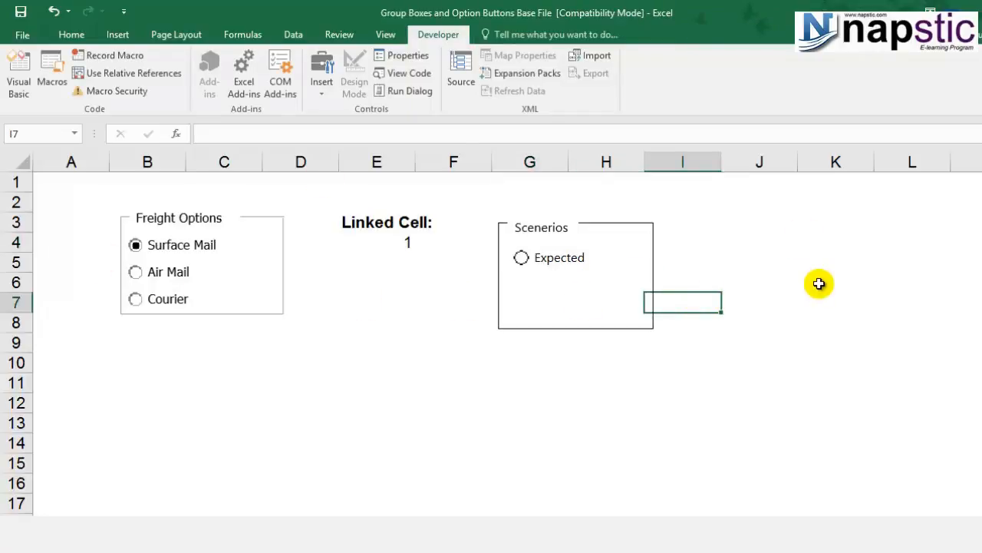
{"action": "left_click", "coordinate": [523, 259]}
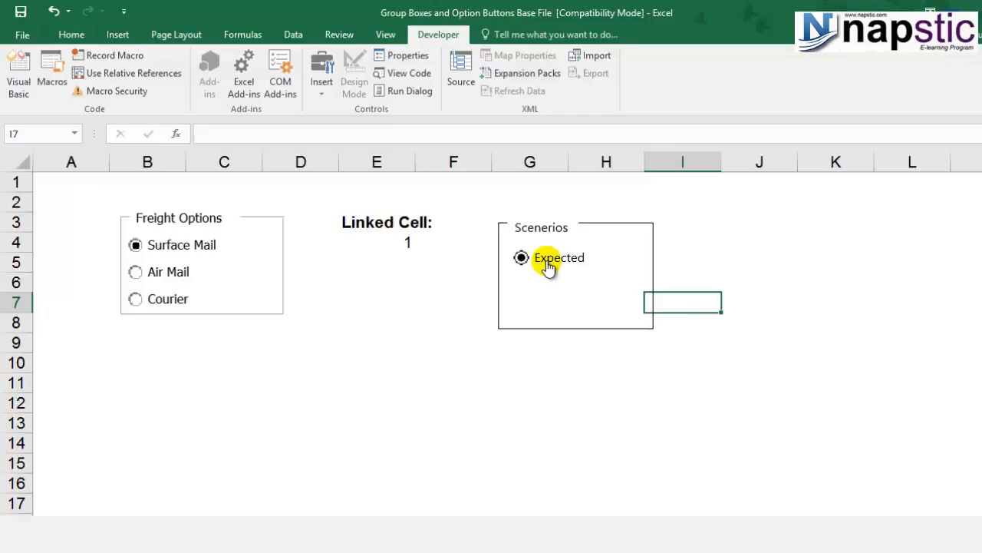
{"action": "left_click", "coordinate": [325, 102]}
{"action": "left_click", "coordinate": [392, 123]}
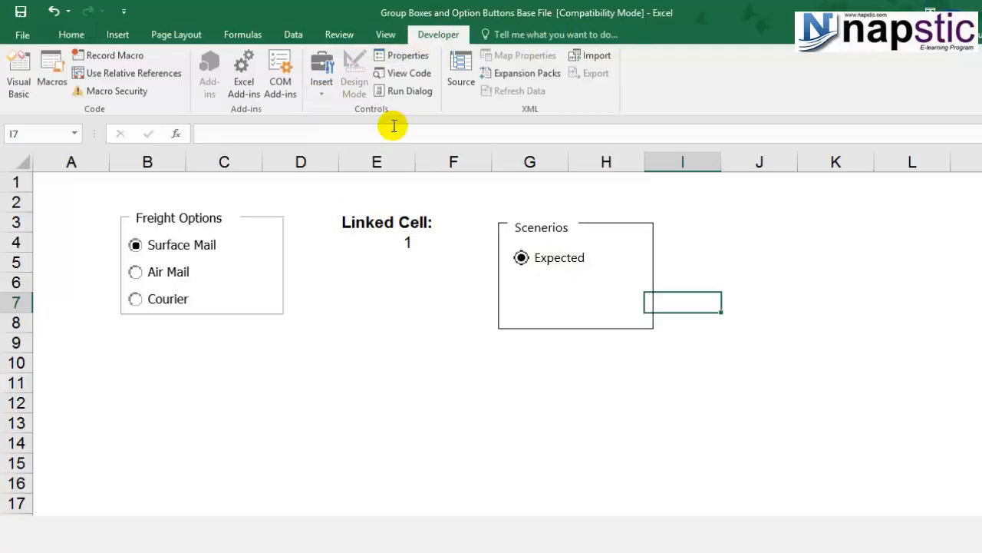
{"action": "left_click", "coordinate": [527, 284]}
{"action": "left_click", "coordinate": [708, 289]}
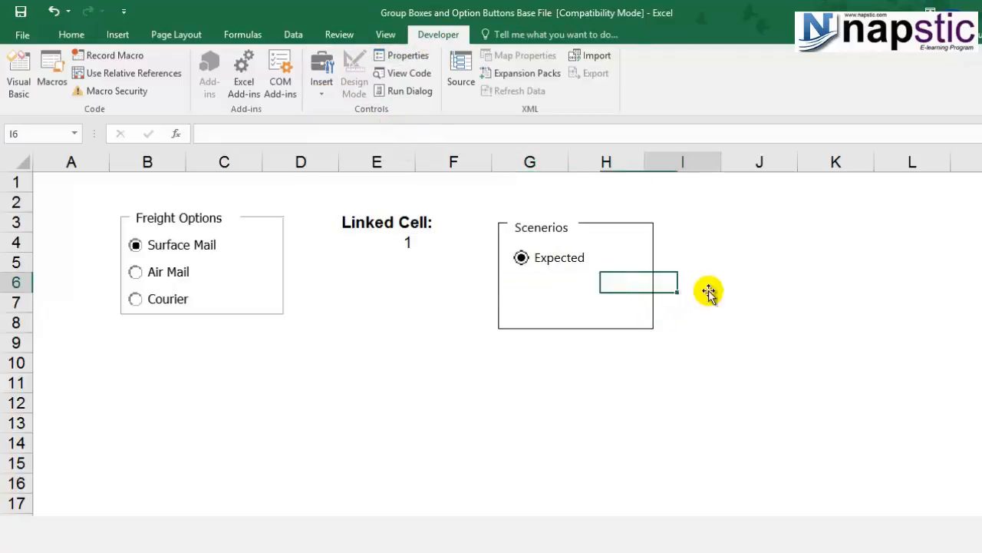
{"action": "left_click", "coordinate": [565, 295]}
Insert a second option button form control below Expected inside the Scenerios group box
{"action": "left_click", "coordinate": [323, 76]}
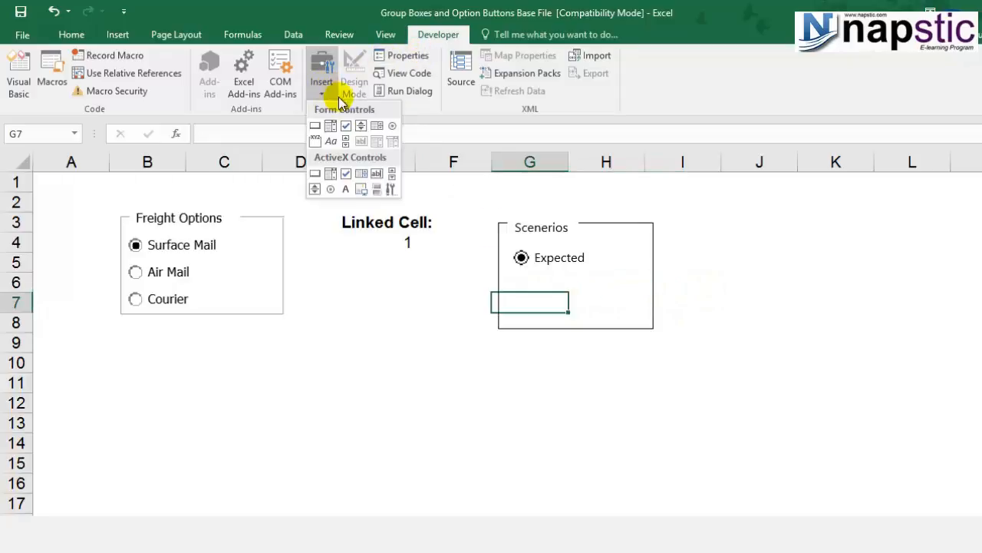
{"action": "left_click", "coordinate": [392, 125]}
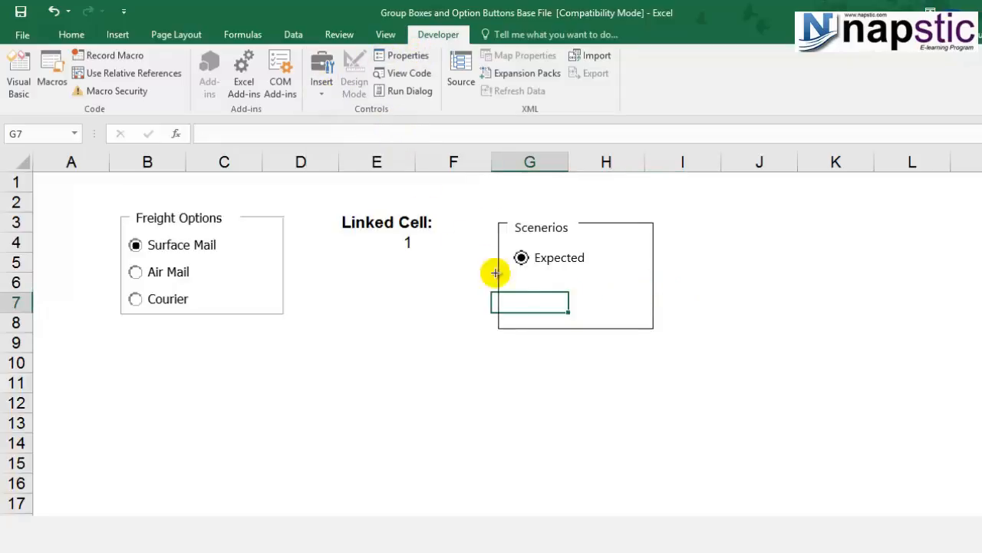
{"action": "left_click_drag", "start_coordinate": [525, 276], "coordinate": [612, 301]}
Replace the second option button's default label with OpOptimistic and deselect the control
{"action": "left_click", "coordinate": [553, 289]}
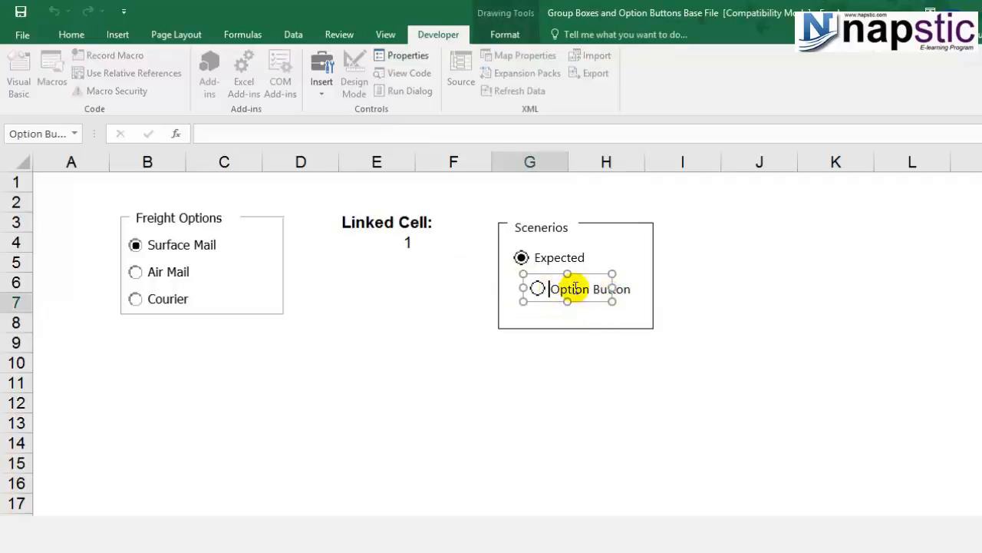
{"action": "left_click_drag", "start_coordinate": [553, 289], "coordinate": [641, 290]}
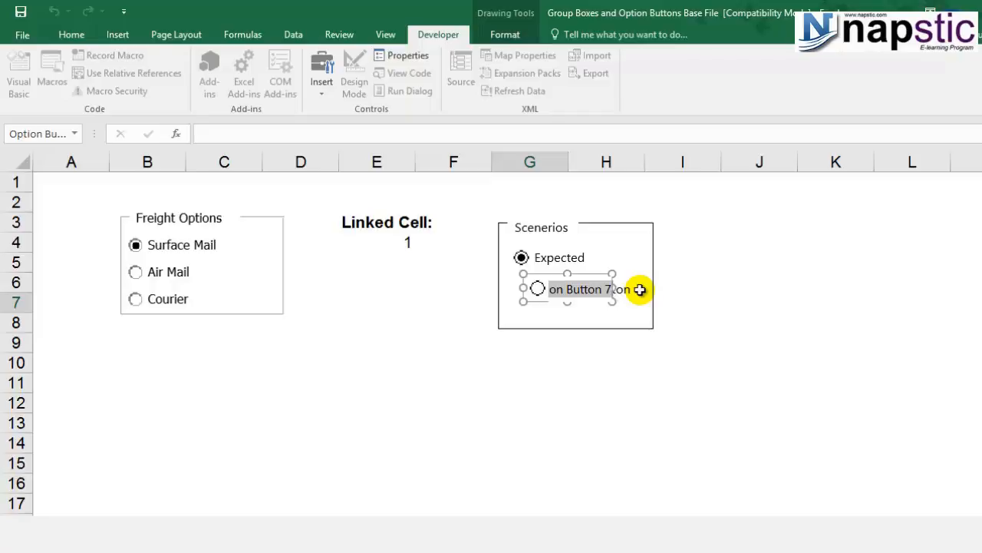
{"action": "type", "text": "OpO"}
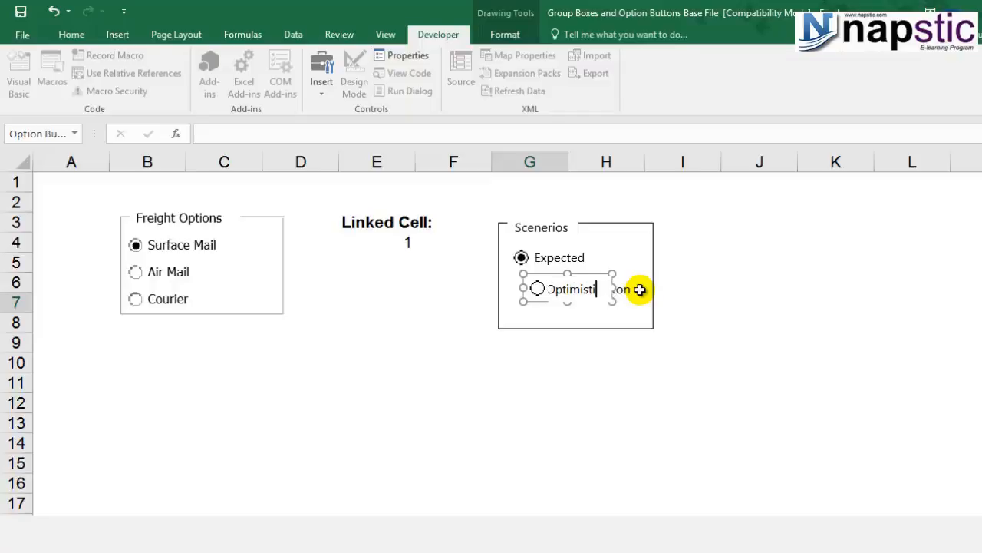
{"action": "type", "text": "ptimistic"}
{"action": "left_click", "coordinate": [588, 347]}
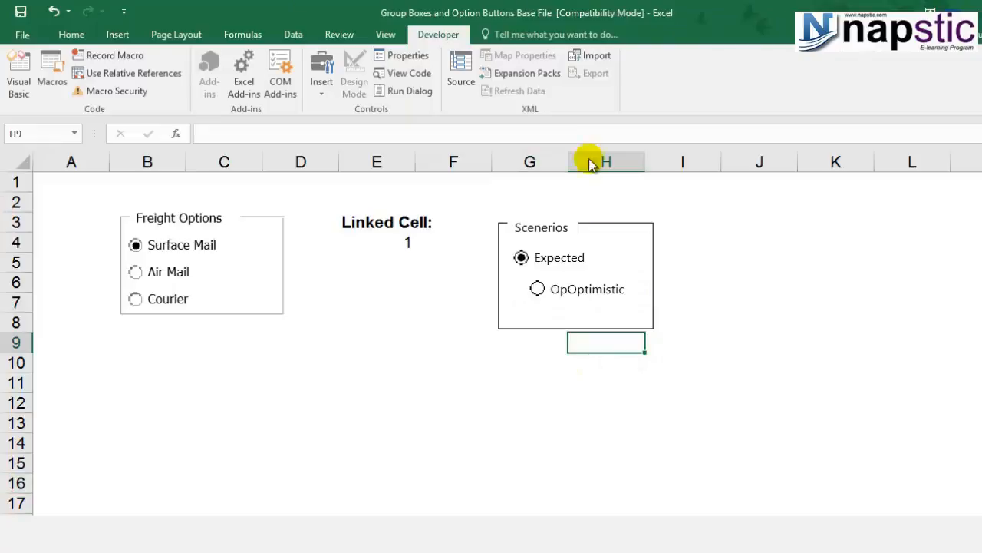
Correct the second option button's label to Optimistic, and switch the selection to Expected and back to Optimistic
{"action": "left_click", "coordinate": [572, 296]}
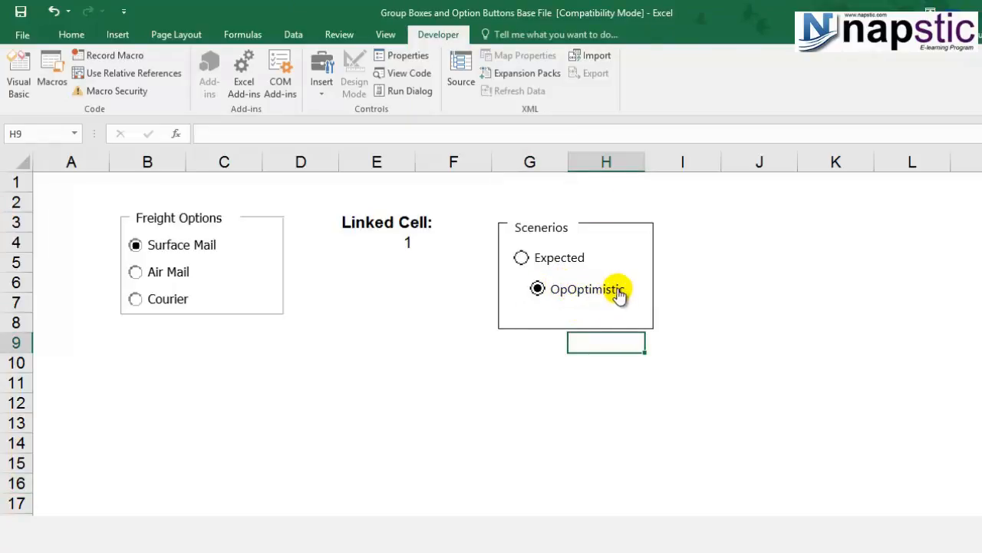
{"action": "right_click", "coordinate": [593, 290]}
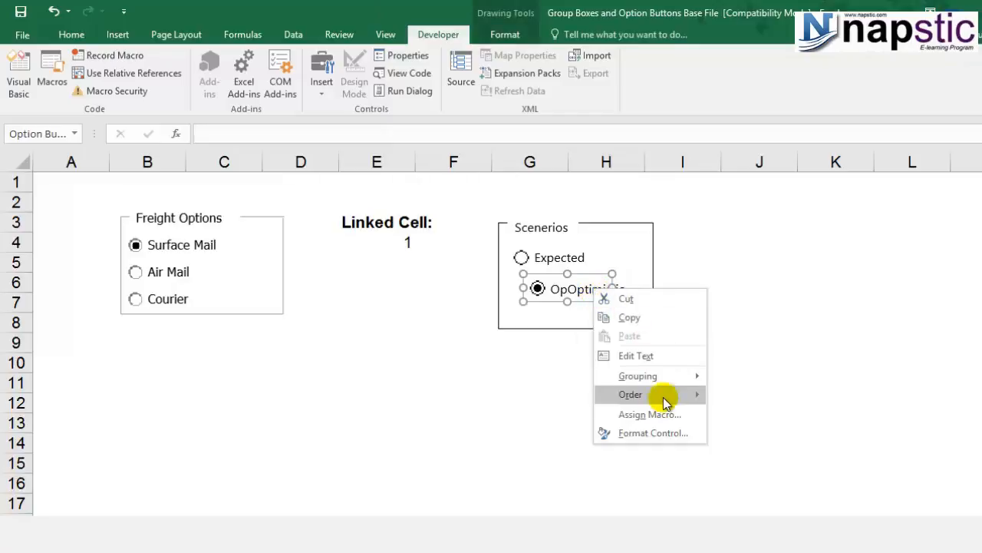
{"action": "mouse_move", "coordinate": [657, 394]}
{"action": "left_click", "coordinate": [567, 287]}
{"action": "left_click", "coordinate": [568, 288]}
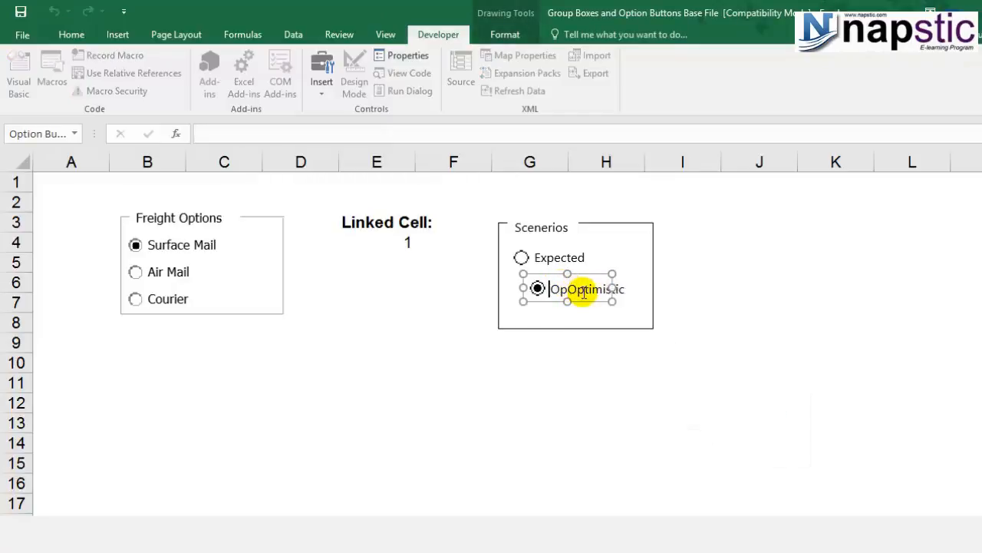
{"action": "key", "text": "BackSpace"}
{"action": "key", "text": "BackSpace"}
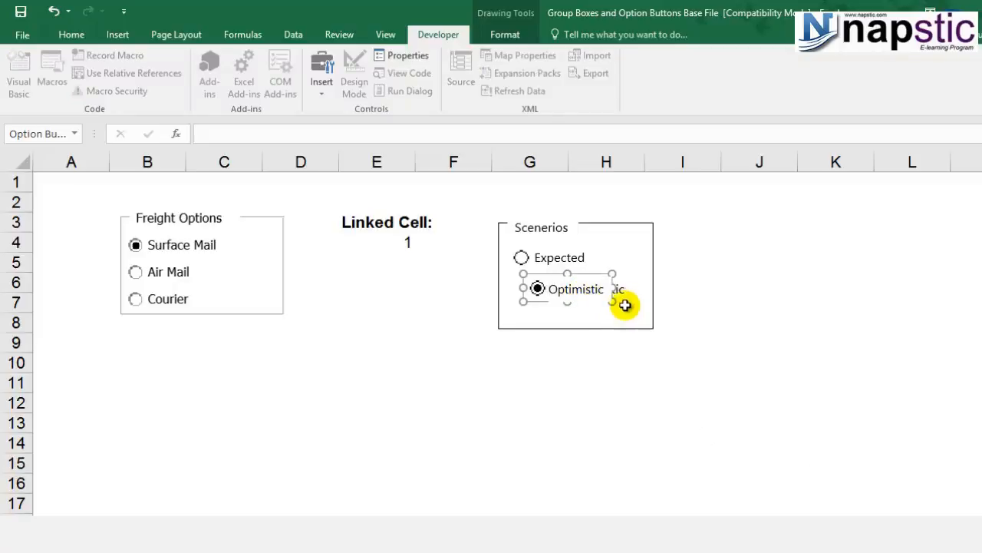
{"action": "left_click", "coordinate": [649, 347]}
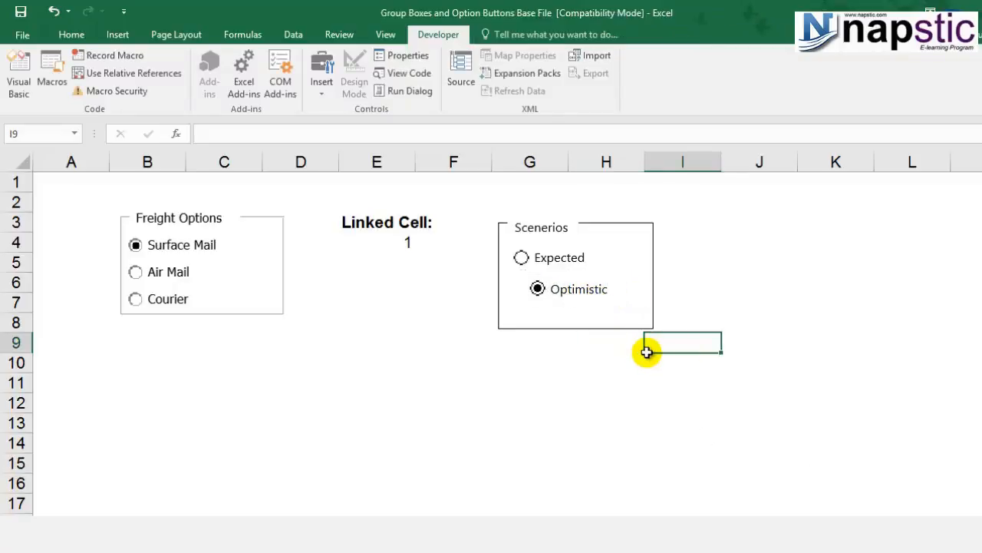
{"action": "left_click", "coordinate": [521, 257]}
{"action": "left_click", "coordinate": [538, 288]}
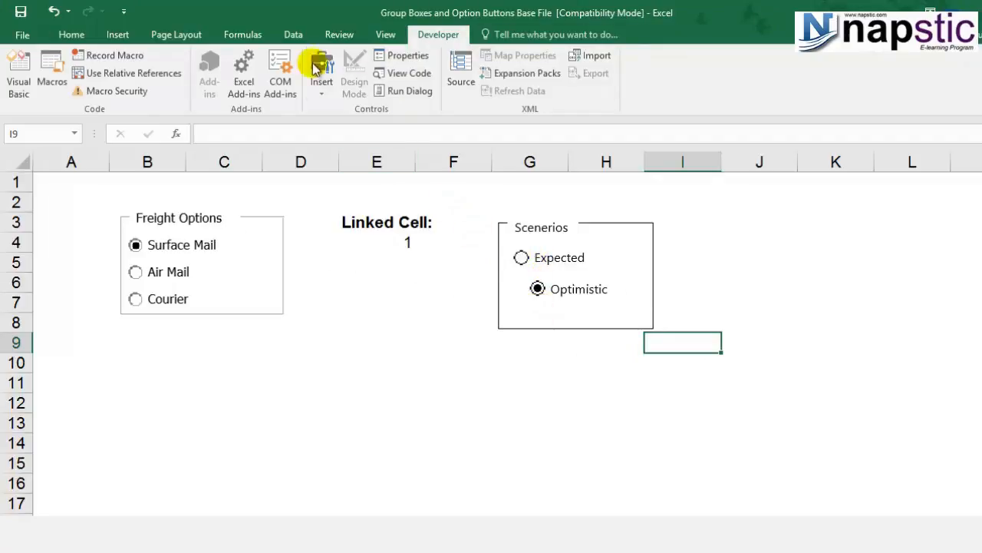
Insert a third option button form control below Optimistic, overlapping the lower edge of the Scenerios group box, and deselect it
{"action": "left_click", "coordinate": [323, 100]}
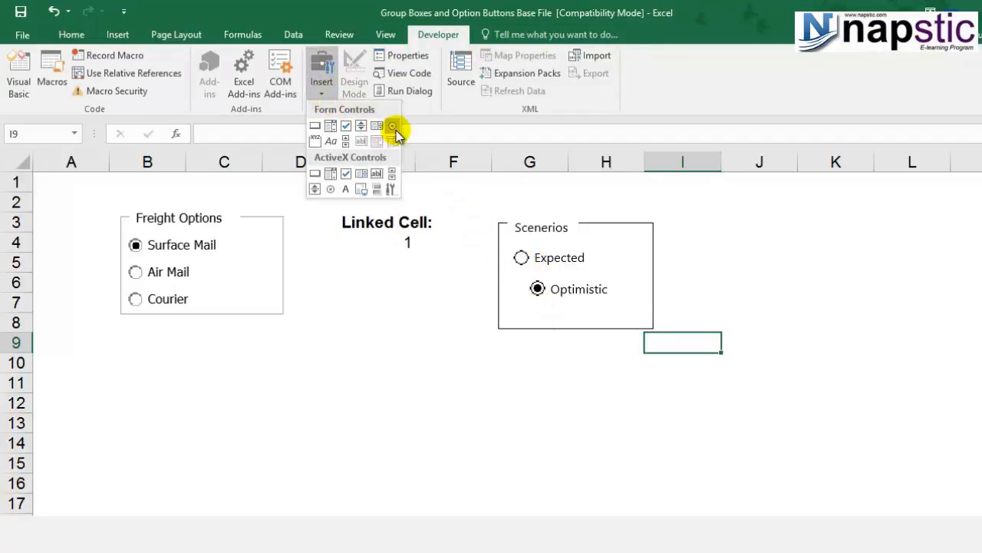
{"action": "left_click", "coordinate": [390, 126]}
{"action": "mouse_move", "coordinate": [535, 307]}
{"action": "left_mouse_down"}
{"action": "mouse_move", "coordinate": [647, 315]}
{"action": "mouse_move", "coordinate": [611, 310]}
{"action": "left_mouse_up"}
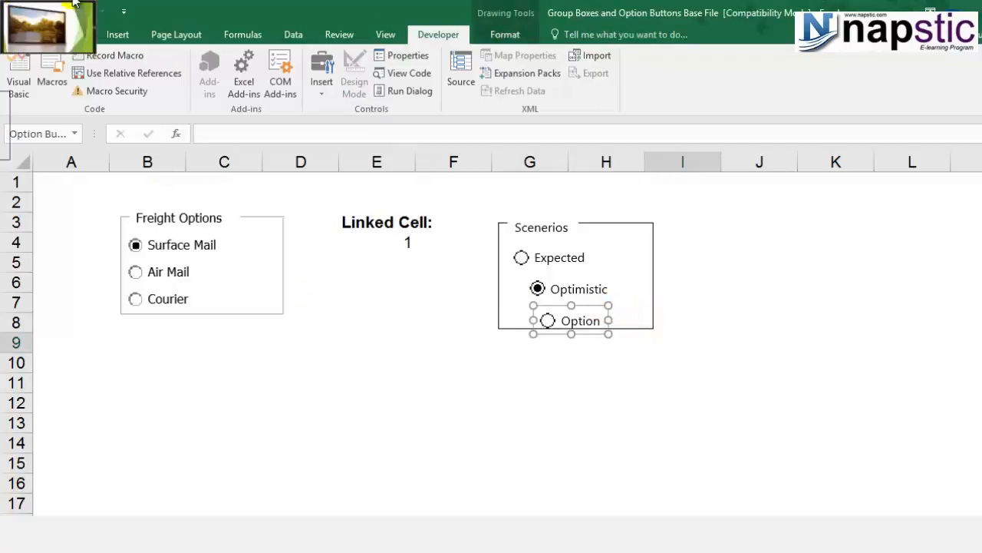
{"action": "left_click", "coordinate": [633, 326]}
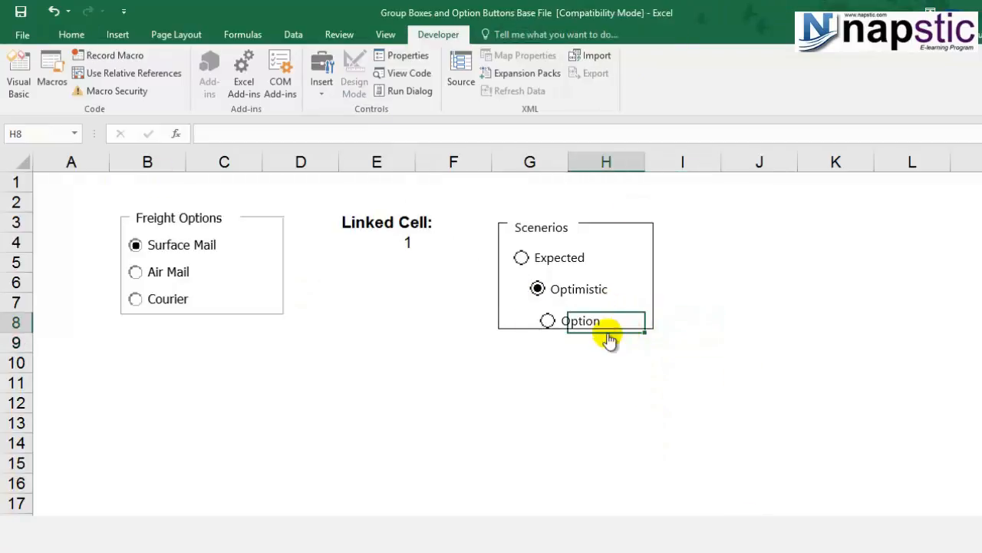
Select the Scenerios group box and extend its lower edge downward to enclose the third option button
{"action": "left_click", "coordinate": [495, 318]}
{"action": "left_click", "coordinate": [499, 290]}
{"action": "left_click", "coordinate": [495, 226]}
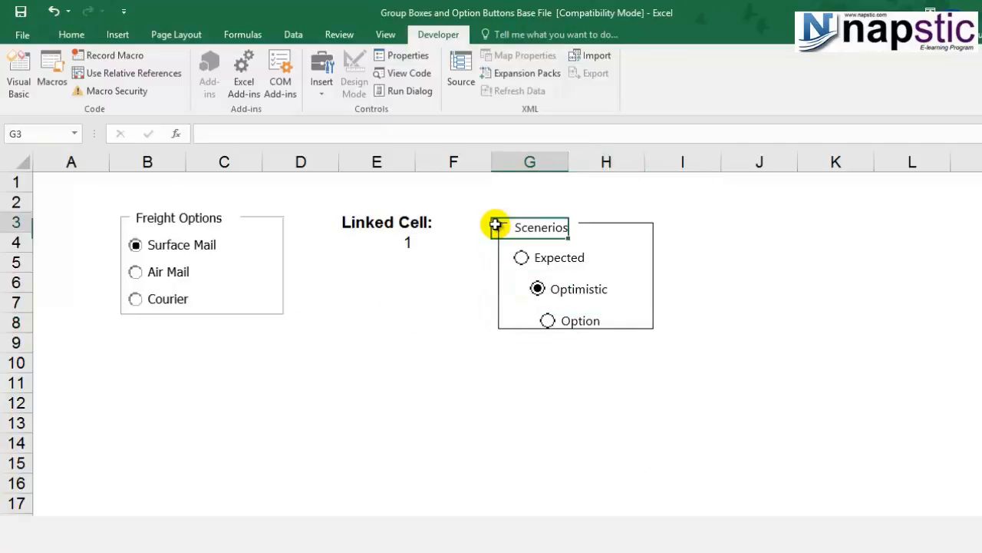
{"action": "left_click", "coordinate": [532, 227]}
{"action": "left_click_drag", "start_coordinate": [577, 328], "coordinate": [583, 348]}
Turn on the third option button in the Scenerios box and replace its label with Pessimistic
{"action": "left_click", "coordinate": [584, 328]}
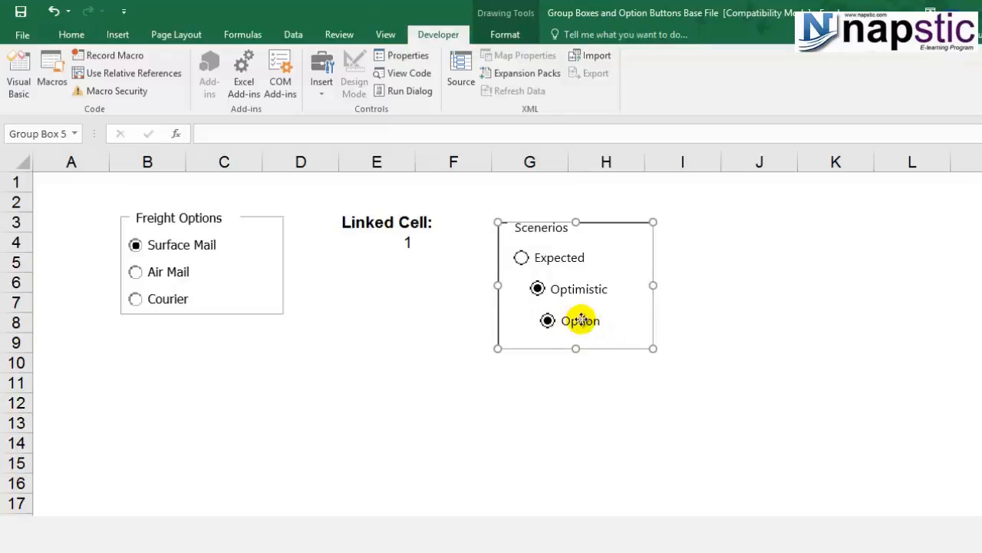
{"action": "right_click", "coordinate": [582, 325]}
{"action": "left_click", "coordinate": [565, 321]}
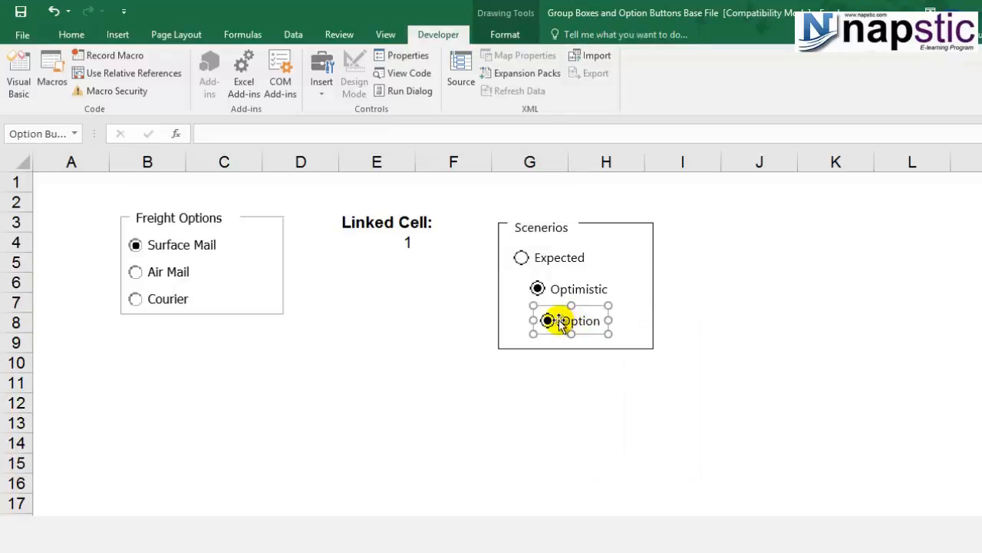
{"action": "left_click", "coordinate": [568, 322]}
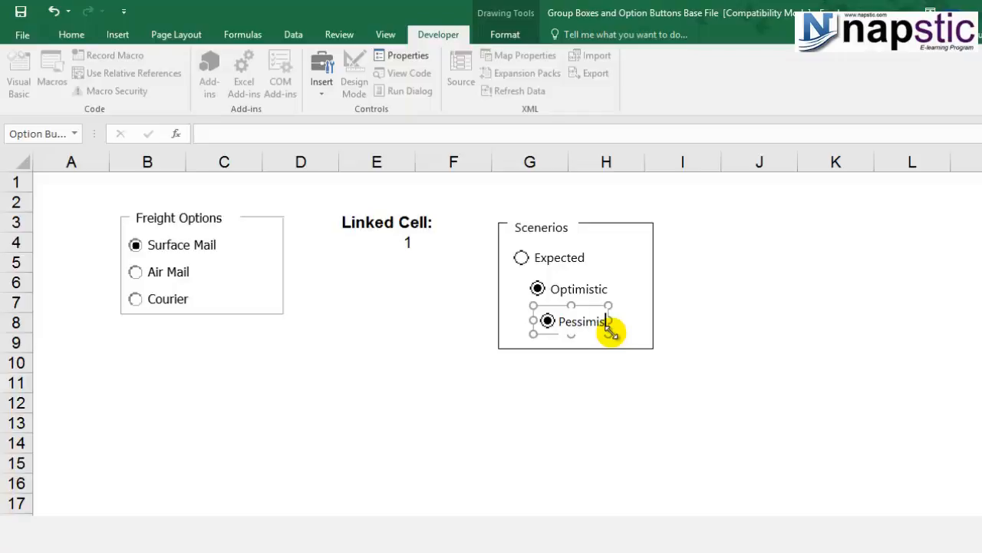
{"action": "left_click", "coordinate": [729, 328]}
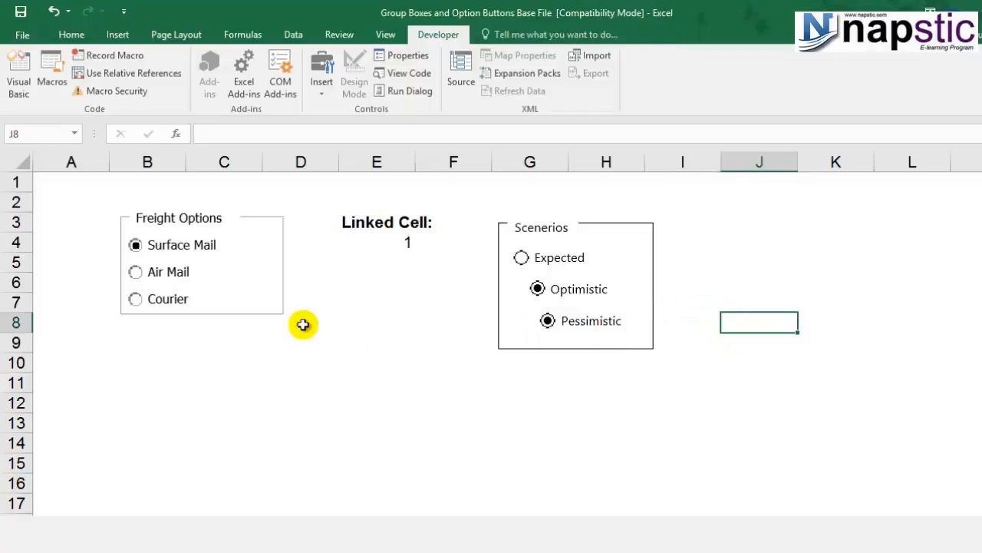
Test switching between Expected and Optimistic in the Scenerios box, ending on Expected
{"action": "left_click", "coordinate": [520, 257]}
{"action": "left_click", "coordinate": [537, 288]}
{"action": "left_click", "coordinate": [550, 360]}
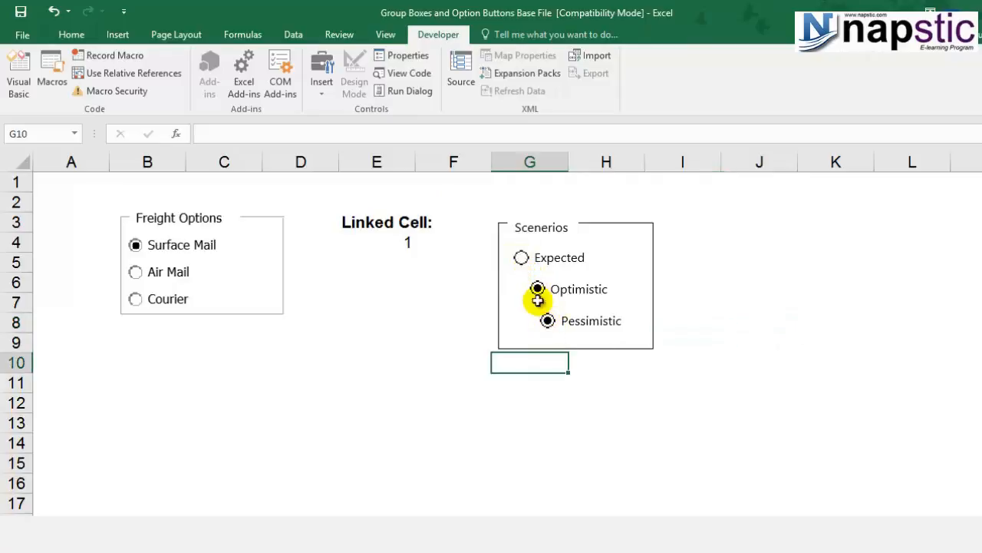
{"action": "left_click", "coordinate": [521, 257]}
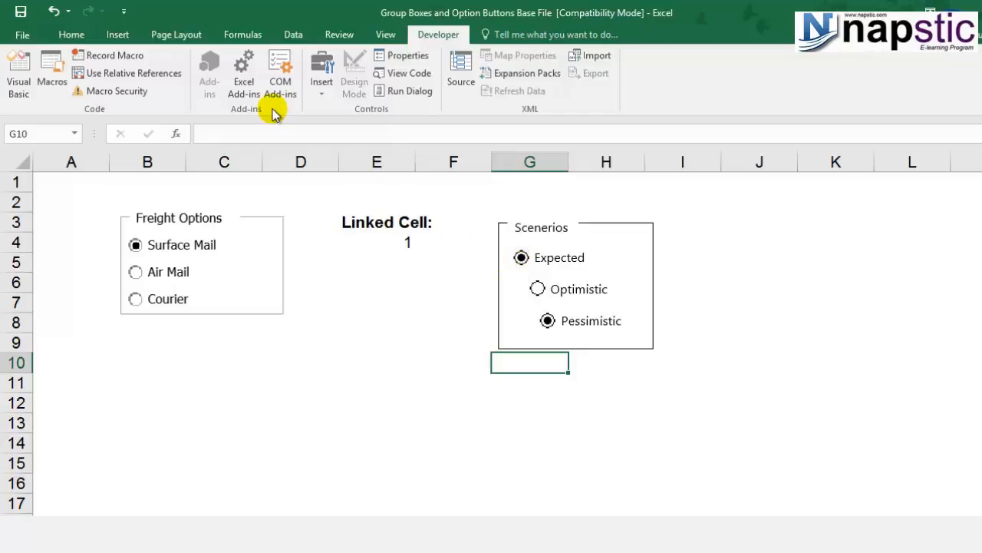
Open the format settings of the Expected option button and set its cell link to $J$4
{"action": "right_click", "coordinate": [544, 258]}
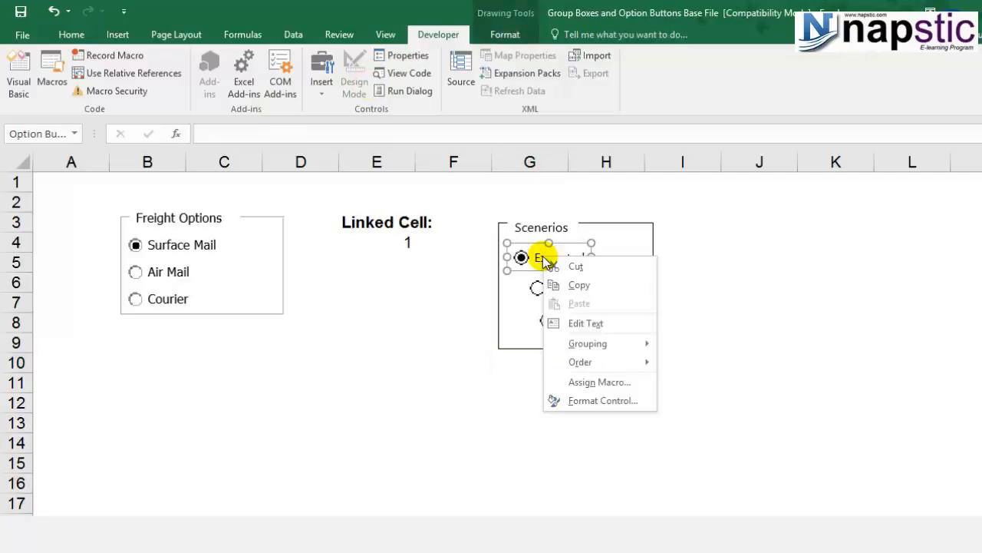
{"action": "left_click", "coordinate": [603, 400]}
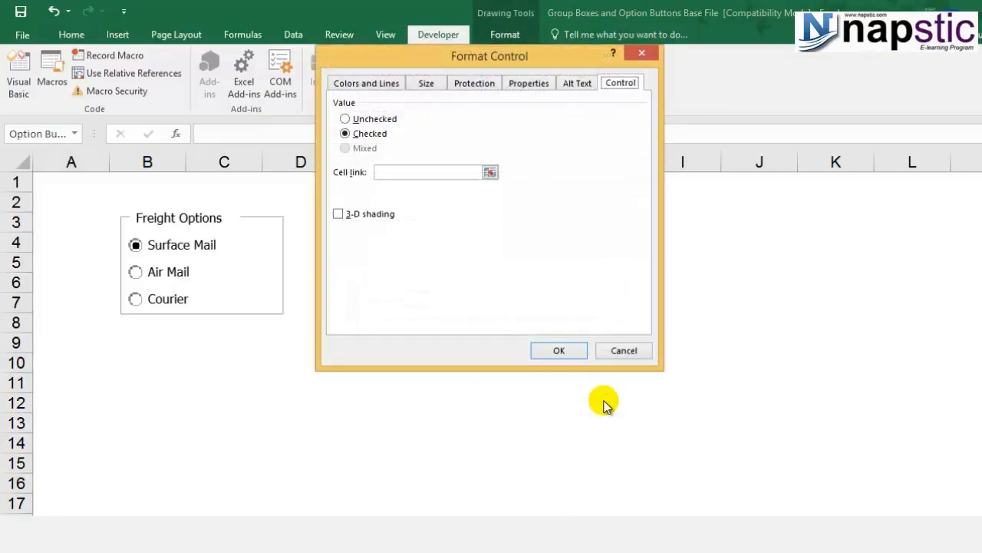
{"action": "left_click_drag", "start_coordinate": [407, 57], "coordinate": [704, 149]}
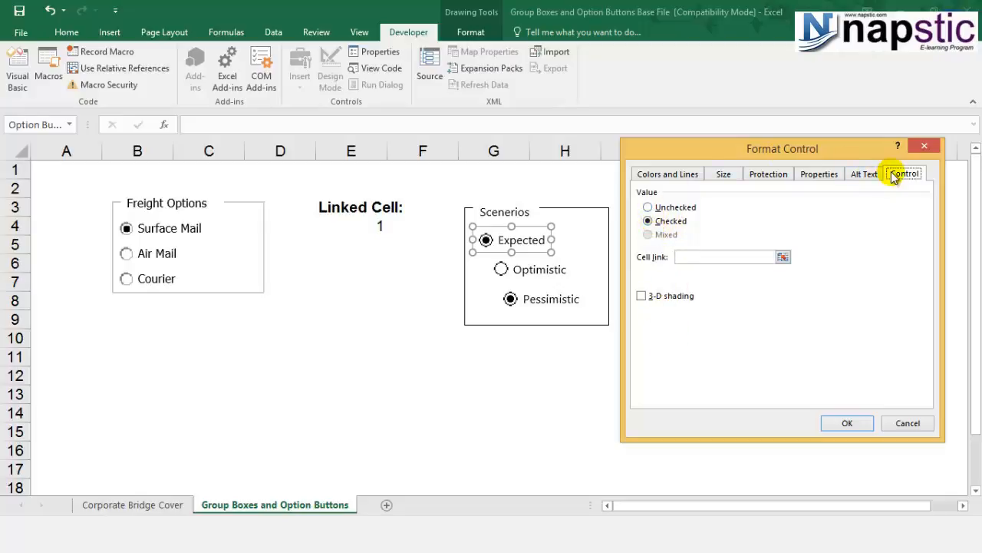
{"action": "left_click", "coordinate": [730, 258]}
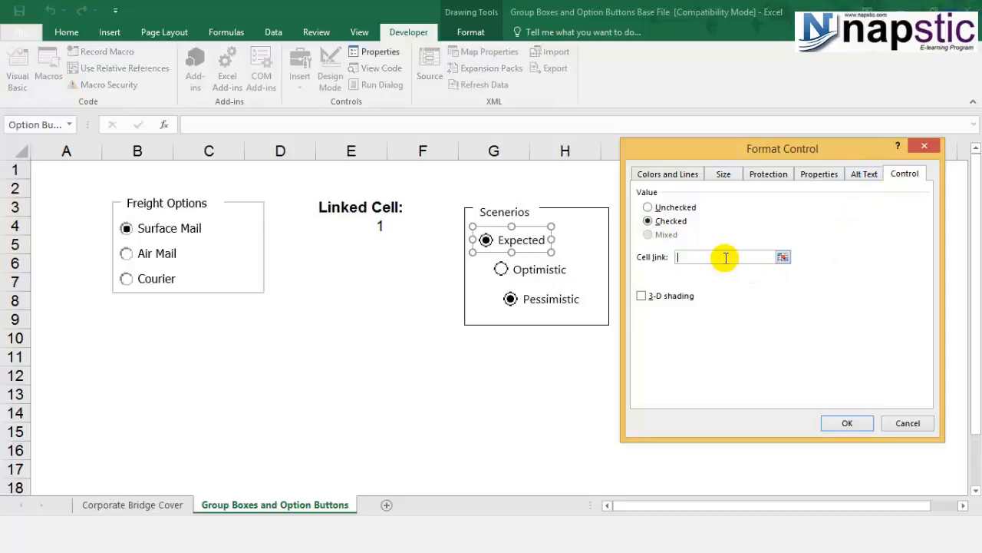
{"action": "left_click", "coordinate": [783, 256]}
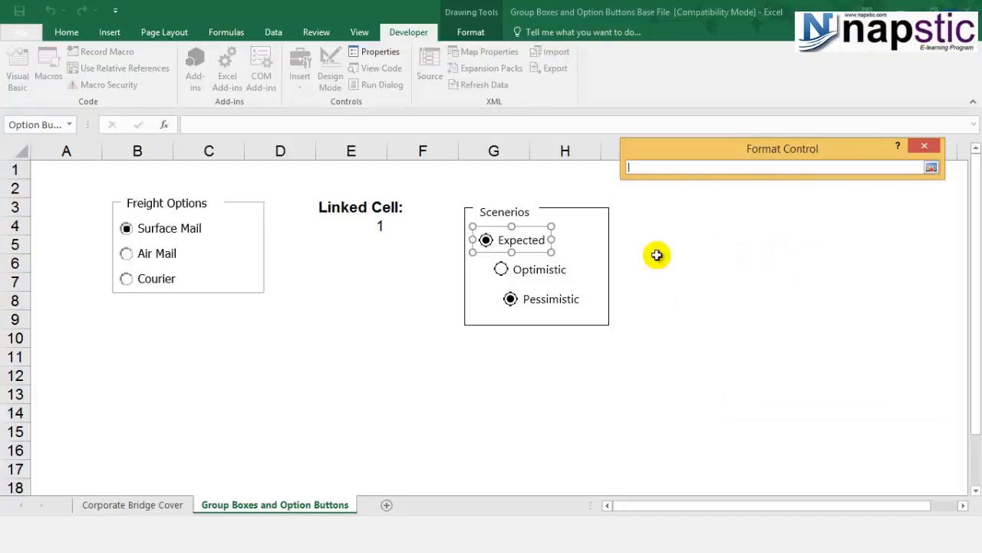
{"action": "left_click", "coordinate": [720, 229]}
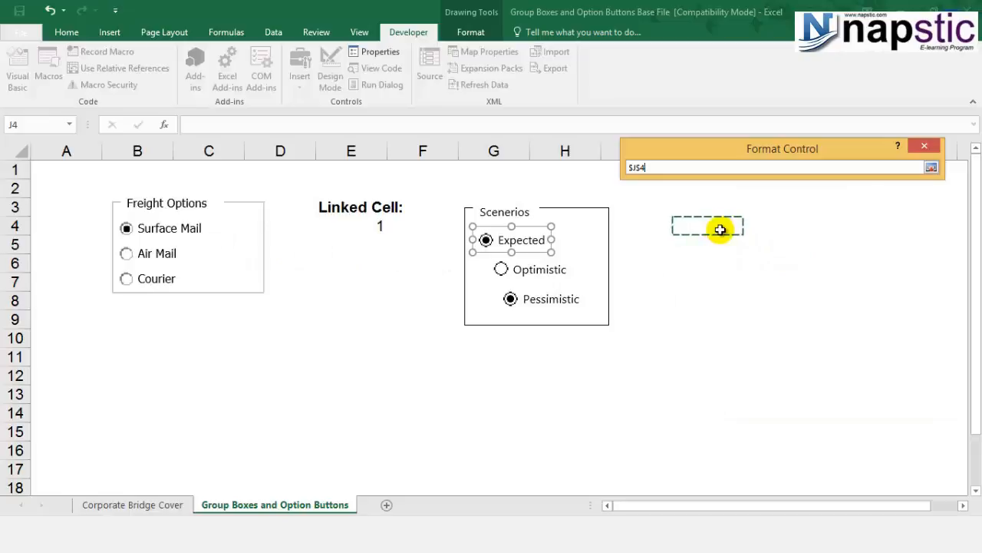
{"action": "left_click", "coordinate": [931, 166]}
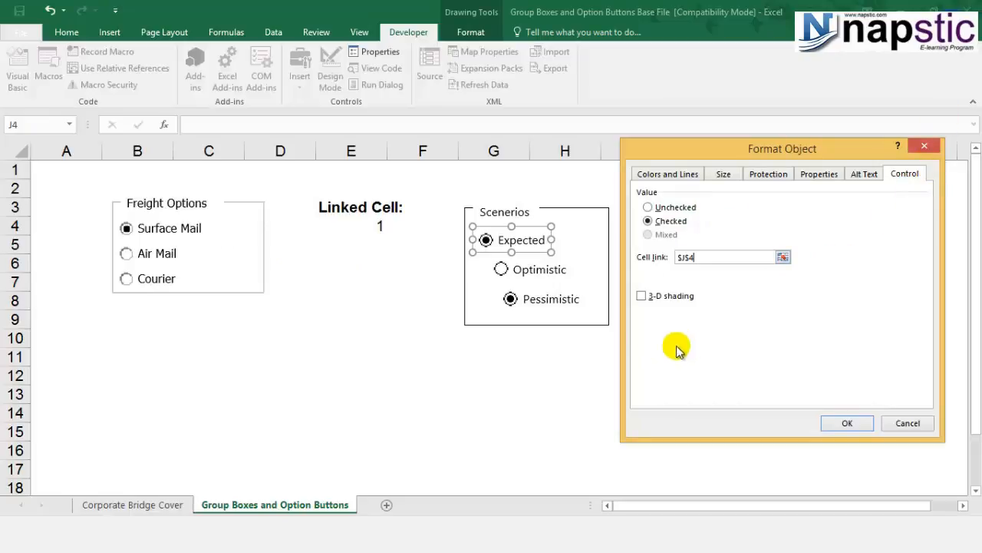
Enable 3-D shading for the Expected option button, set its value to Unchecked, and apply the settings
{"action": "left_click", "coordinate": [641, 296]}
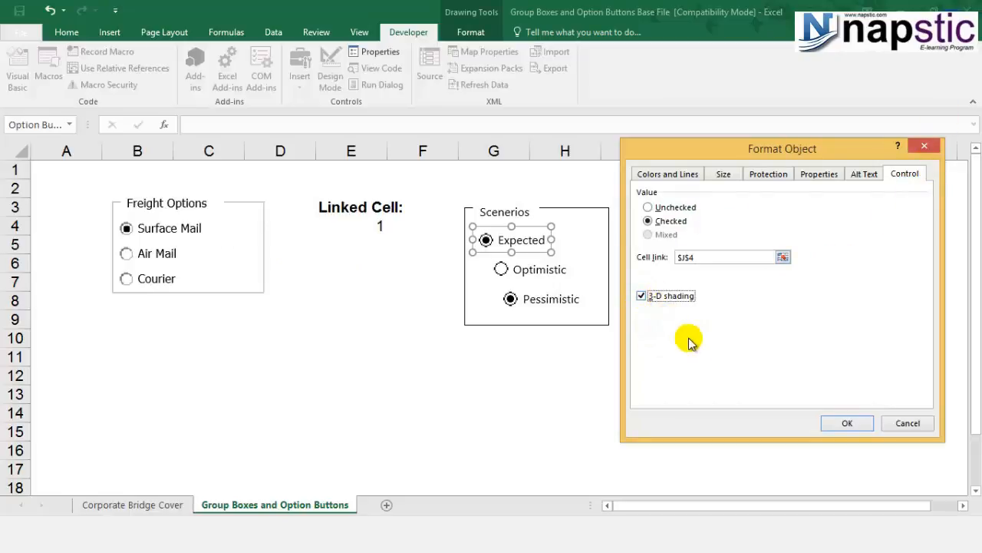
{"action": "left_click", "coordinate": [652, 208]}
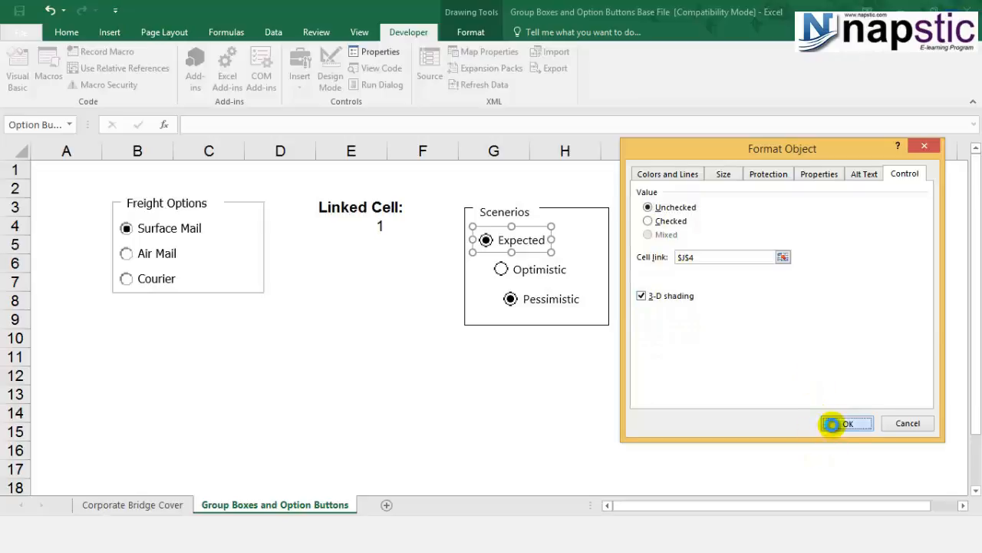
{"action": "left_click", "coordinate": [830, 423]}
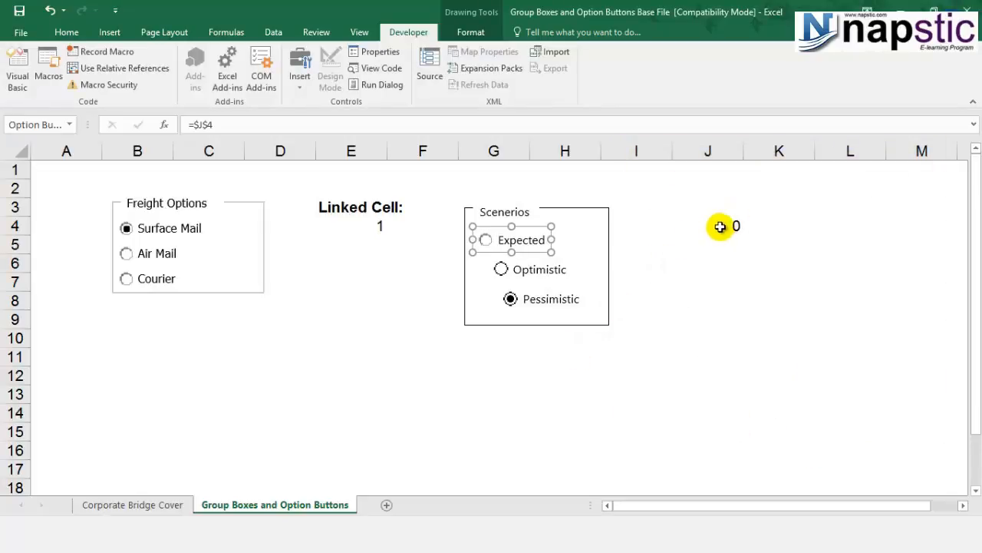
Deselect the Expected control and turn the Expected option on to test its linked cell J4
{"action": "left_click", "coordinate": [502, 269]}
{"action": "key", "text": "Escape"}
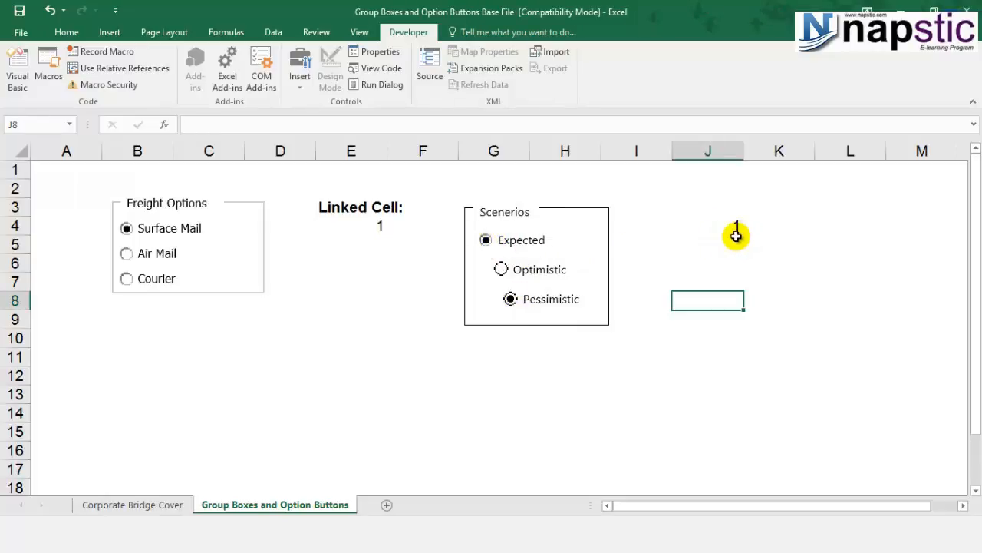
Turn on Optimistic, open the Pessimistic option button's format settings, and reposition Pessimistic slightly so it sits fully inside the Scenerios box
{"action": "left_click", "coordinate": [501, 270]}
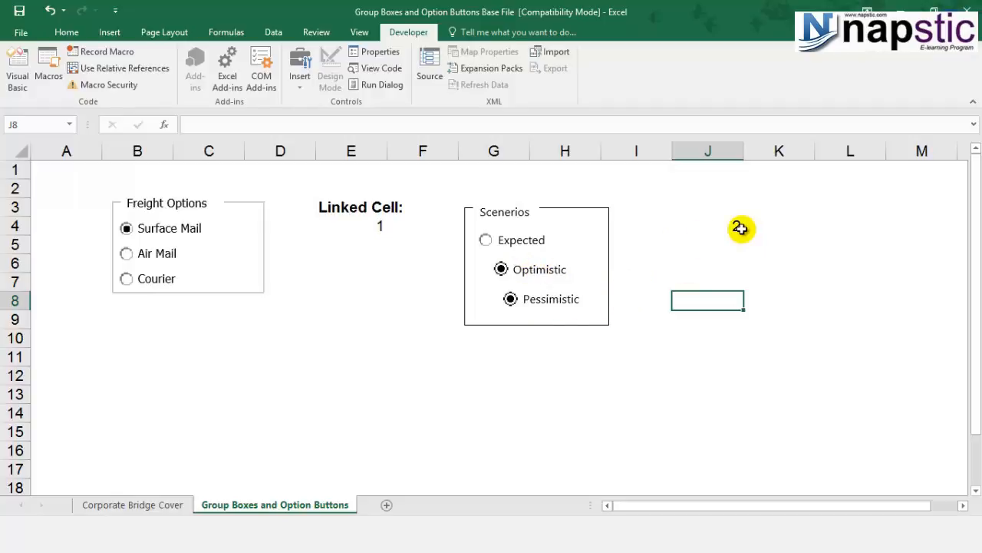
{"action": "right_click", "coordinate": [536, 299]}
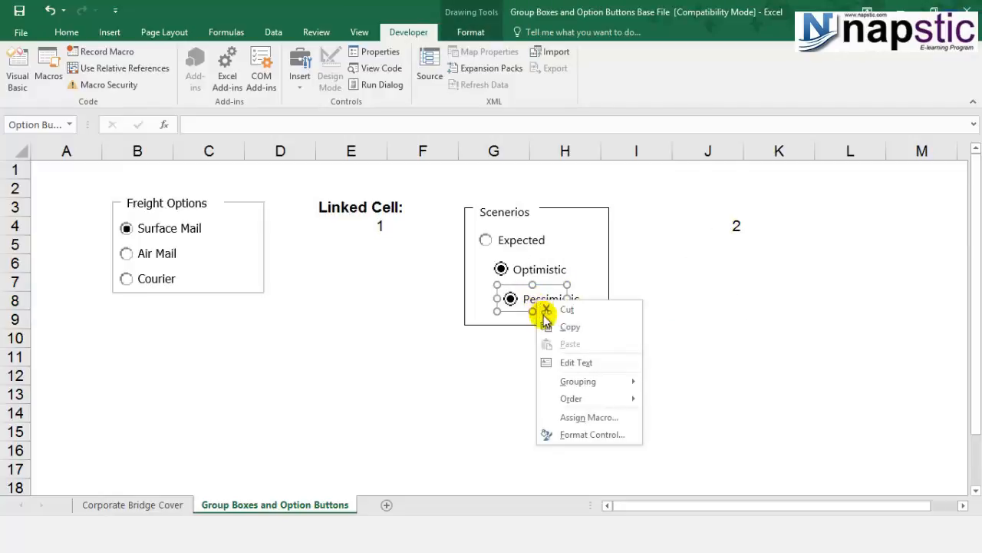
{"action": "left_click", "coordinate": [581, 433]}
{"action": "left_click", "coordinate": [649, 207]}
{"action": "left_click", "coordinate": [847, 423]}
{"action": "left_click", "coordinate": [620, 379]}
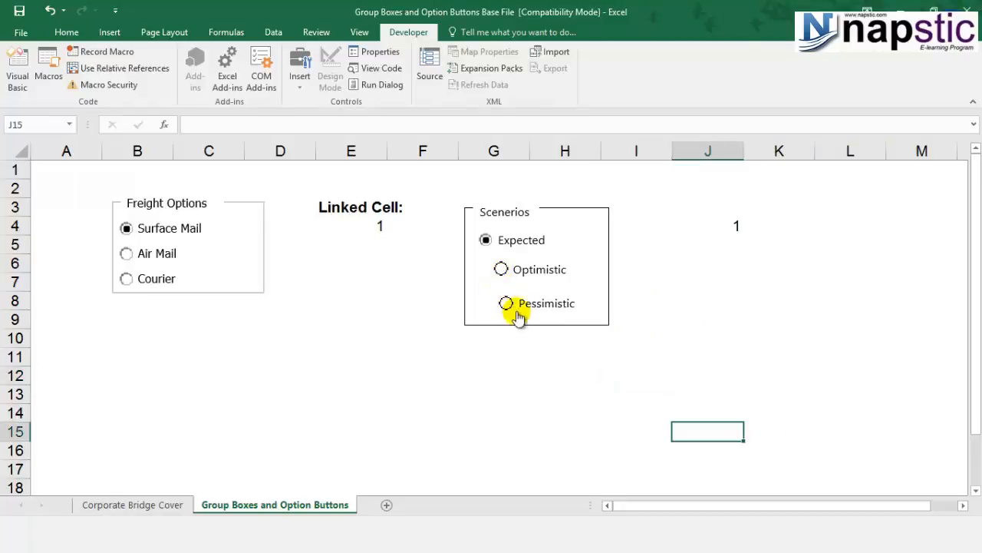
Test the Scenerios options by switching among Pessimistic, Expected and Optimistic, ending on Pessimistic, and check linked cell J4
{"action": "left_click", "coordinate": [507, 306]}
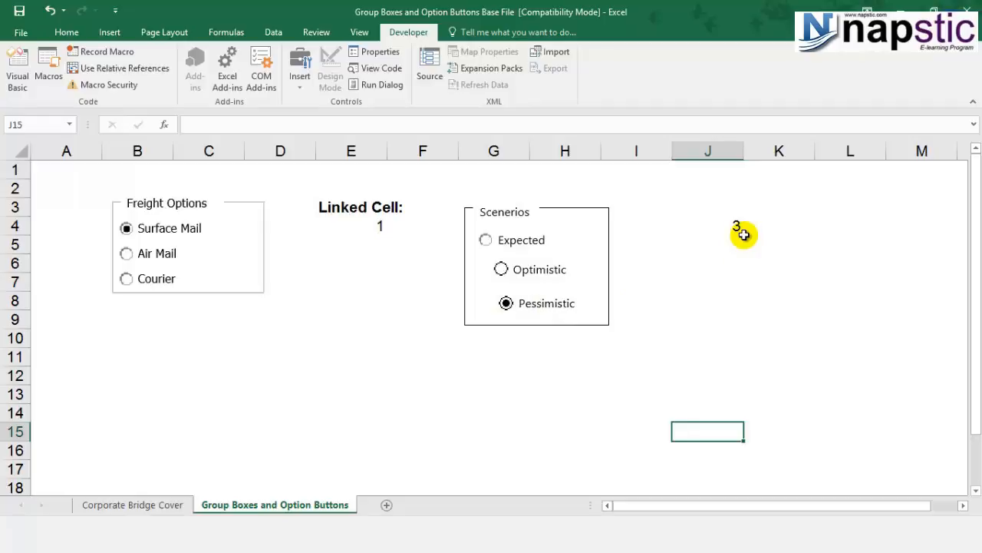
{"action": "left_click", "coordinate": [500, 269]}
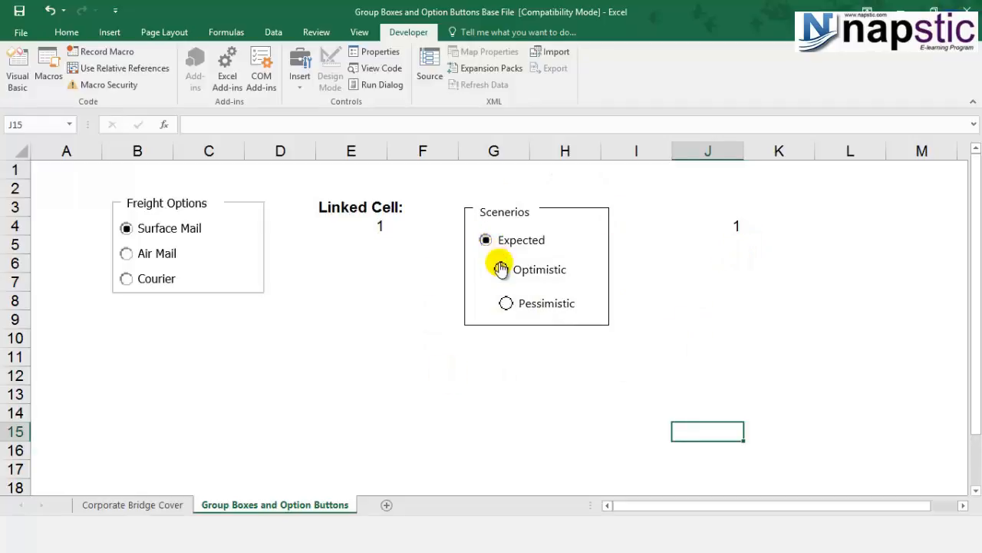
{"action": "left_click", "coordinate": [500, 270]}
{"action": "left_click", "coordinate": [506, 303]}
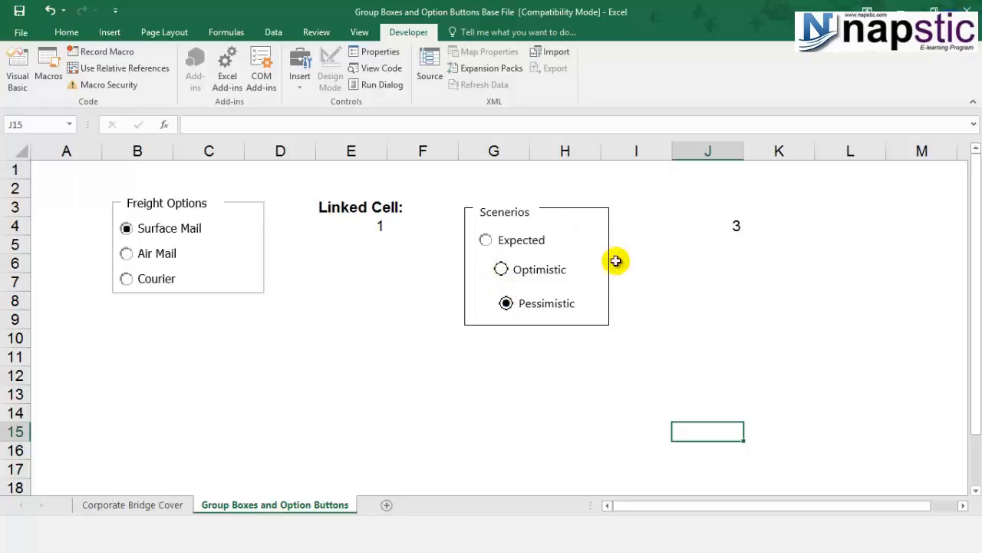
{"action": "left_click", "coordinate": [711, 224]}
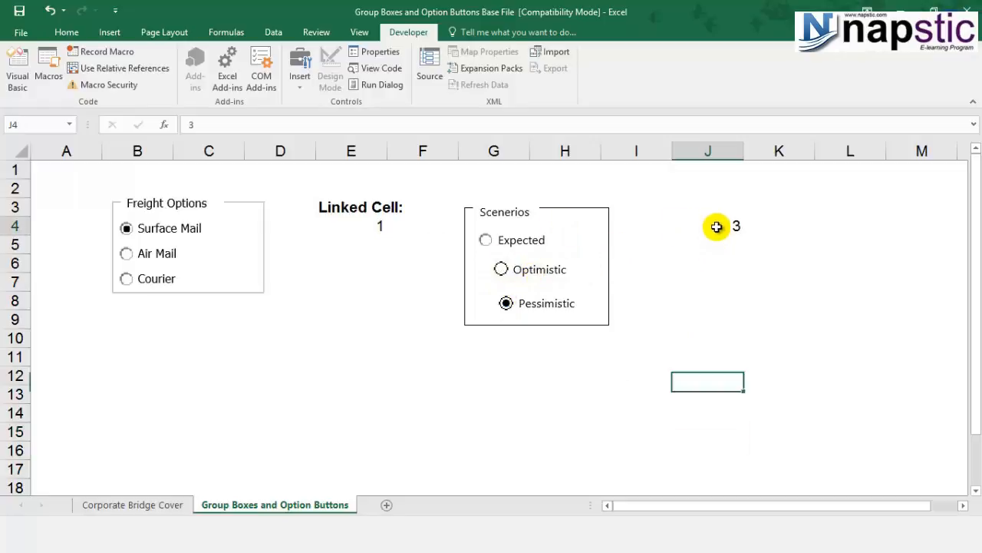
{"action": "left_click", "coordinate": [708, 214]}
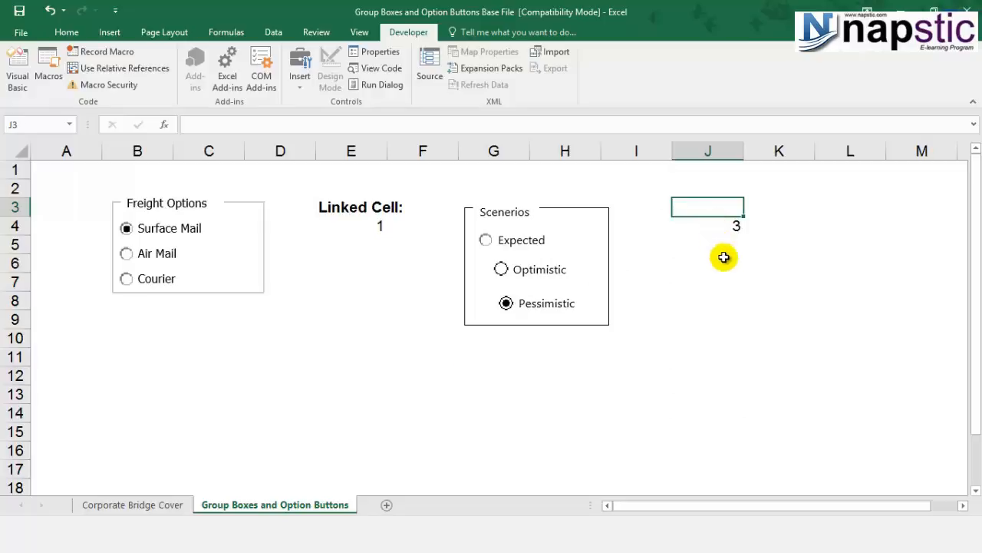
Enter Expected in G12, valuations in H12 and 100 in I12
{"action": "left_click", "coordinate": [483, 382]}
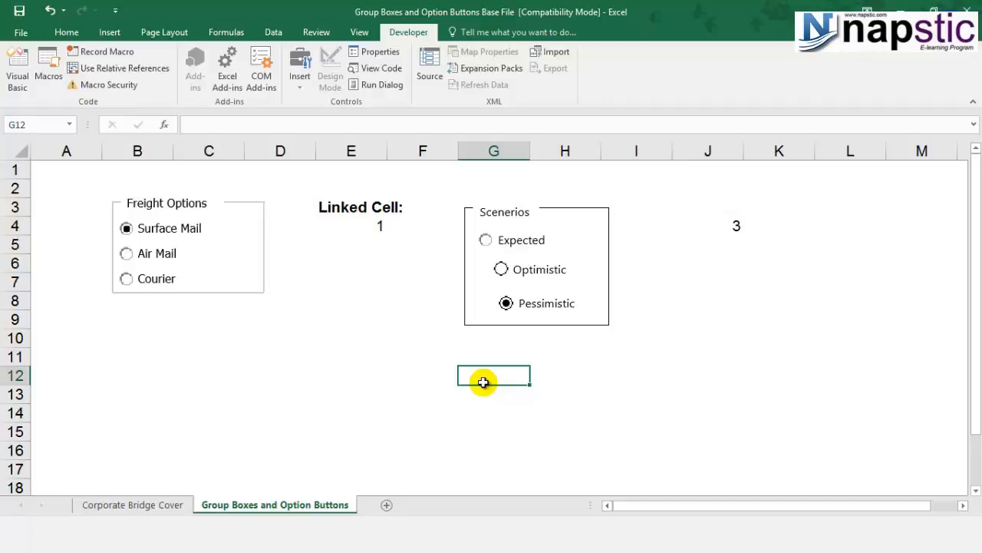
{"action": "type", "text": "Expected"}
{"action": "left_click", "coordinate": [561, 377]}
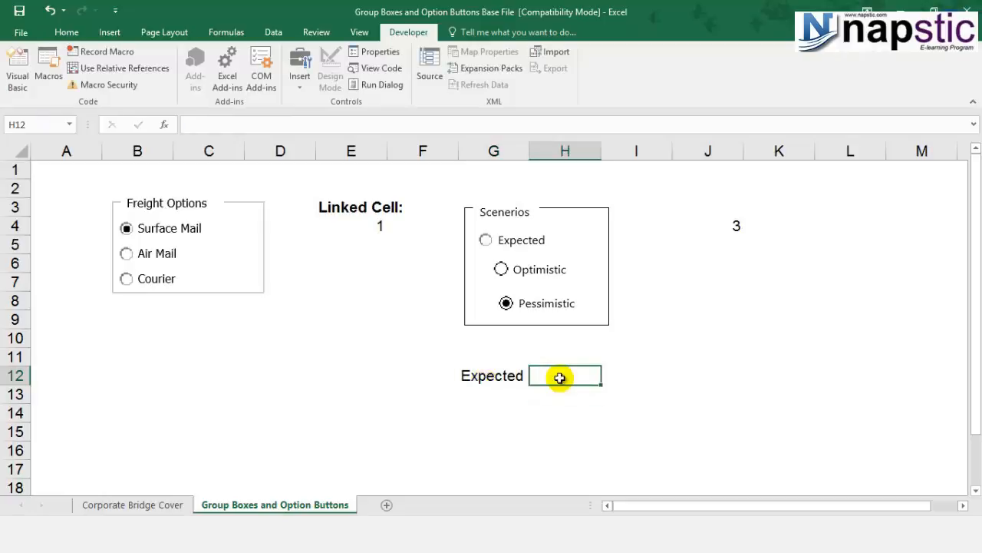
{"action": "type", "text": "valuations"}
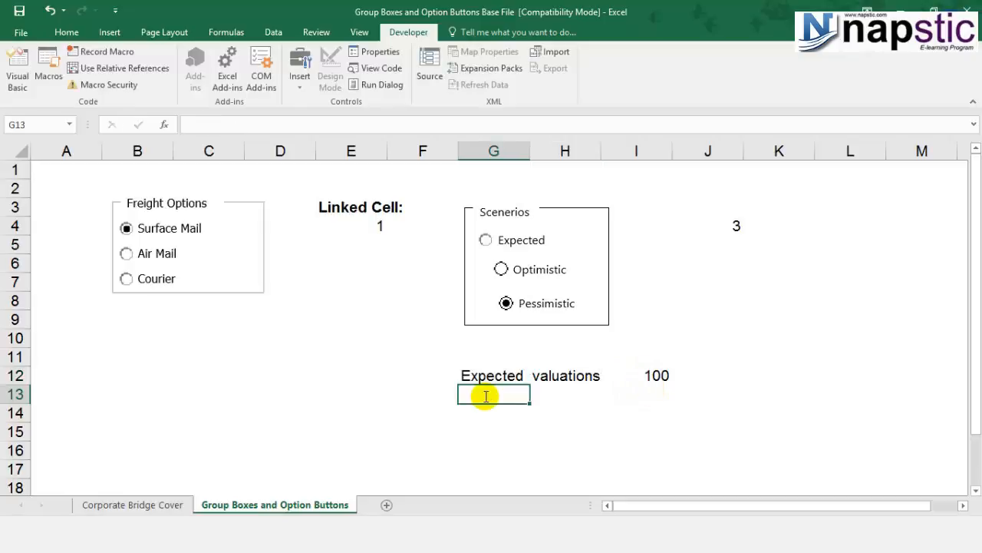
Fill row 13 with Optimistic in G13, valuations in H13 and 150 in I13
{"action": "type", "text": "Optimistic"}
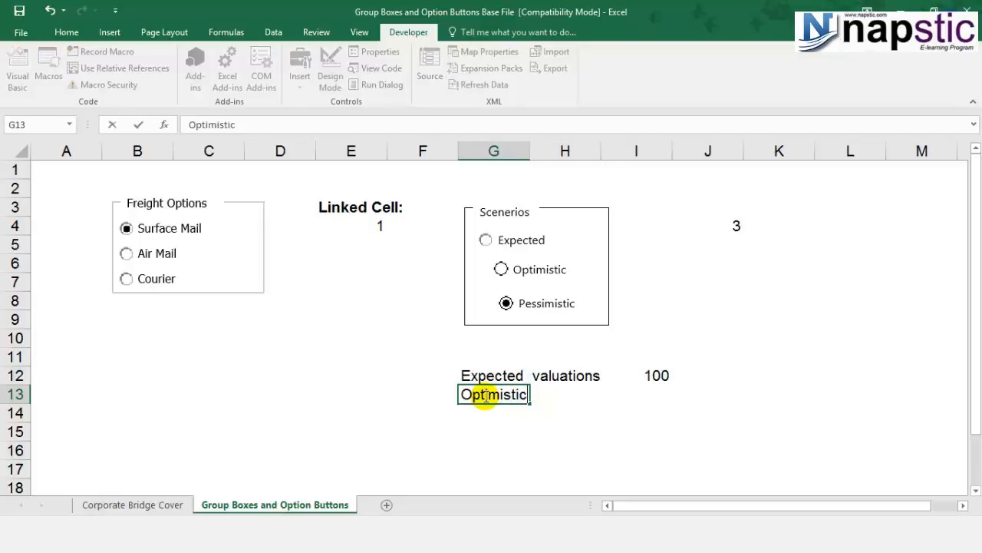
{"action": "key", "text": "Tab"}
{"action": "type", "text": "valuations"}
{"action": "left_click", "coordinate": [627, 424]}
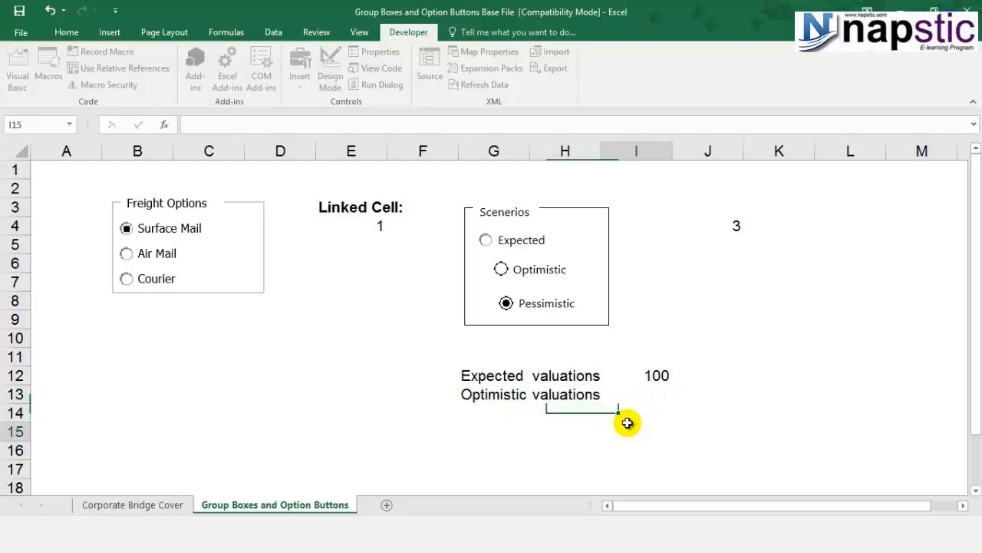
{"action": "key", "text": "Up"}
{"action": "key", "text": "Up"}
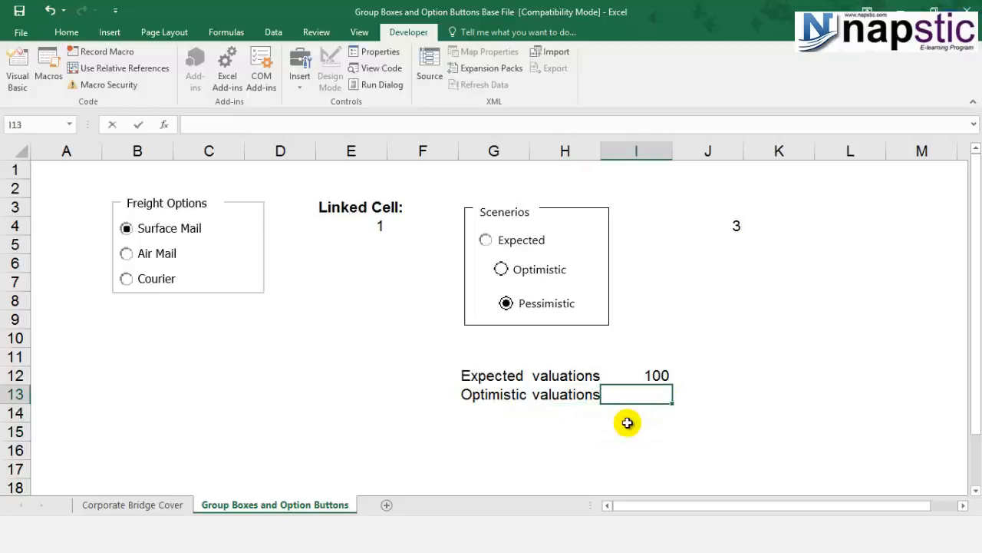
{"action": "type", "text": "41"}
{"action": "key", "text": "BackSpace"}
{"action": "key", "text": "BackSpace"}
{"action": "type", "text": "150"}
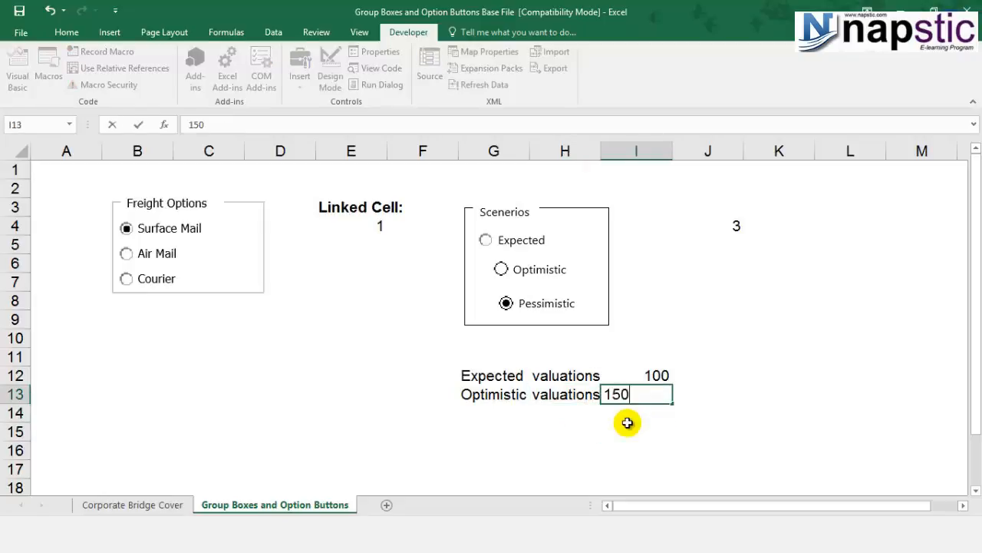
{"action": "key", "text": "Return"}
Fill row 14 with Pessimistic in G14, valuations in H14 and 50 in I14, ending with cell G16 selected
{"action": "left_click", "coordinate": [477, 414]}
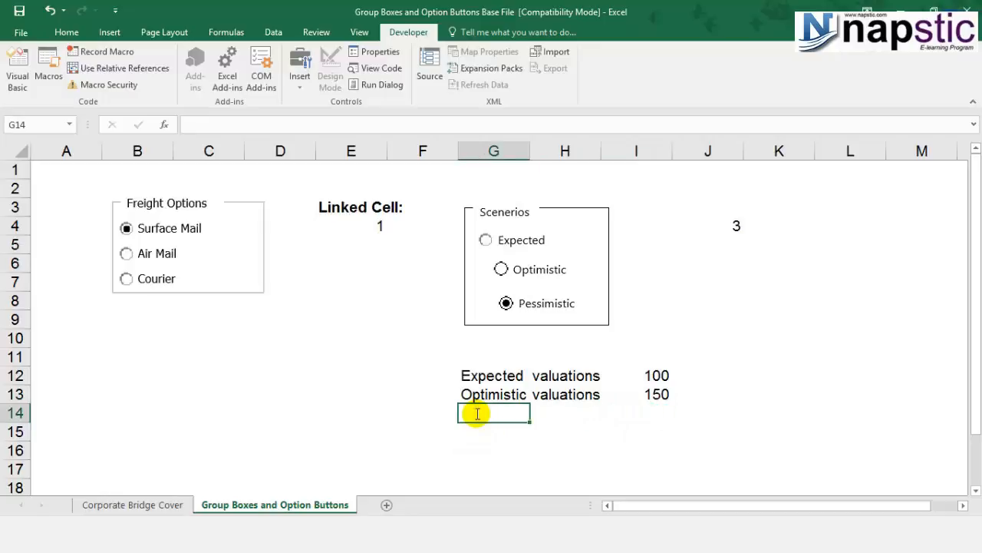
{"action": "type", "text": "Pessimistic"}
{"action": "key", "text": "Tab"}
{"action": "type", "text": "valuations"}
{"action": "key", "text": "Tab"}
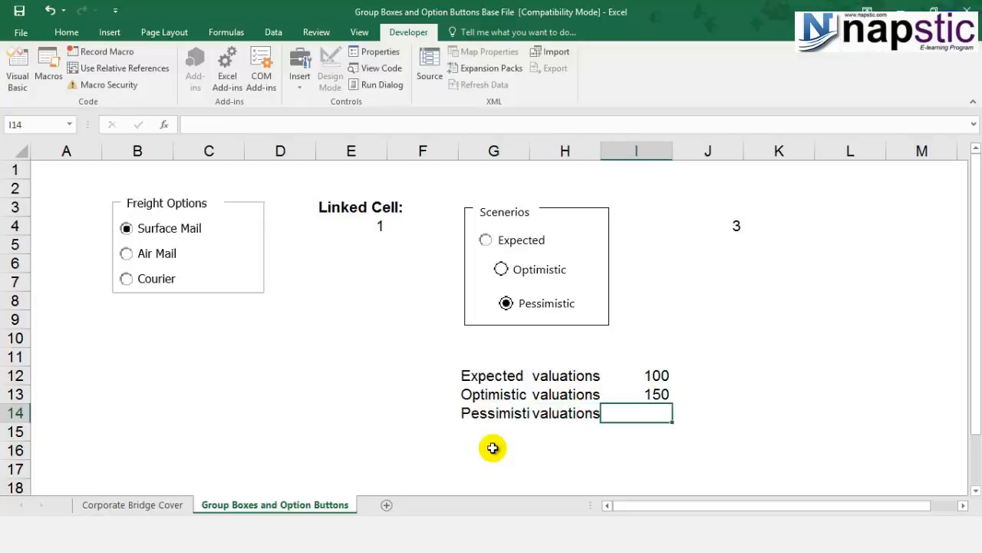
{"action": "type", "text": "50"}
{"action": "left_click", "coordinate": [493, 448]}
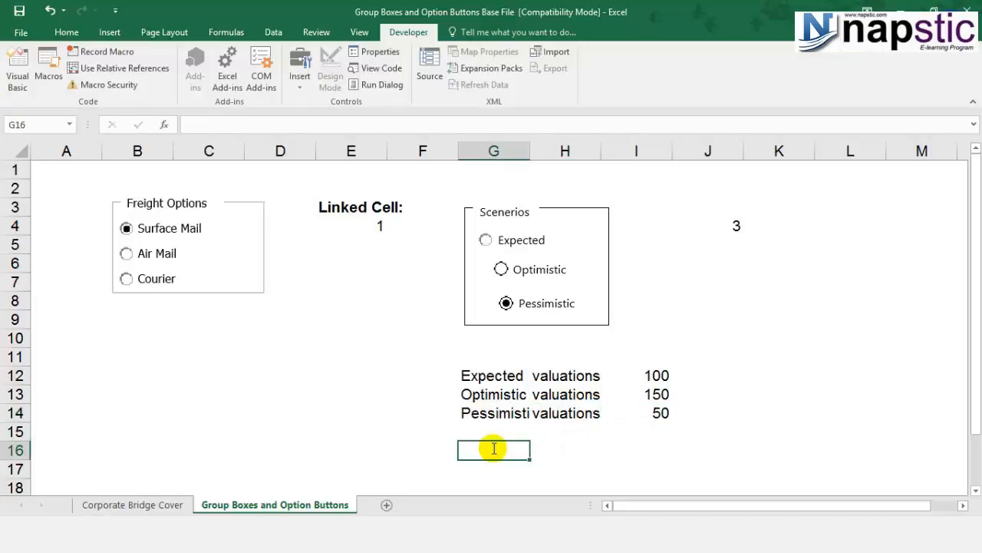
{"action": "type", "text": "-"}
{"action": "key", "text": "F12"}
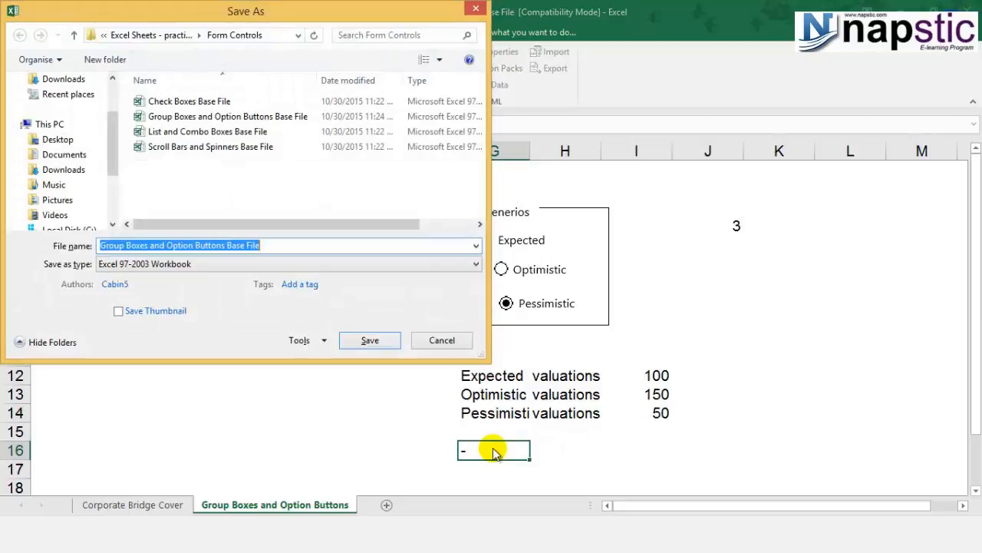
{"action": "left_click", "coordinate": [442, 340]}
{"action": "key", "text": "BackSpace"}
Enter the formula =CHOOSE(J4,I12,I13,I14) in G16 to return the valuation for the chosen scenario
{"action": "type", "text": "=choose"}
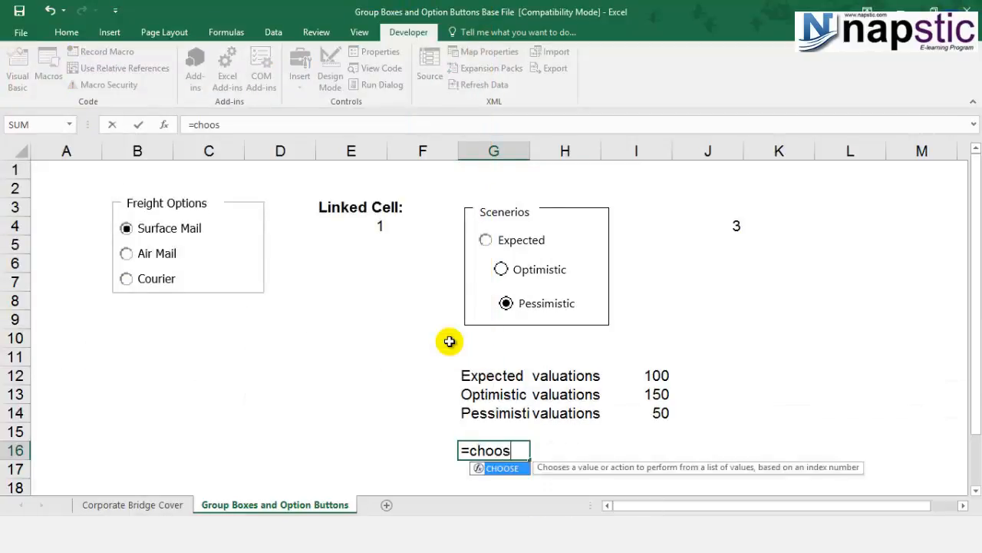
{"action": "double_click", "coordinate": [511, 470]}
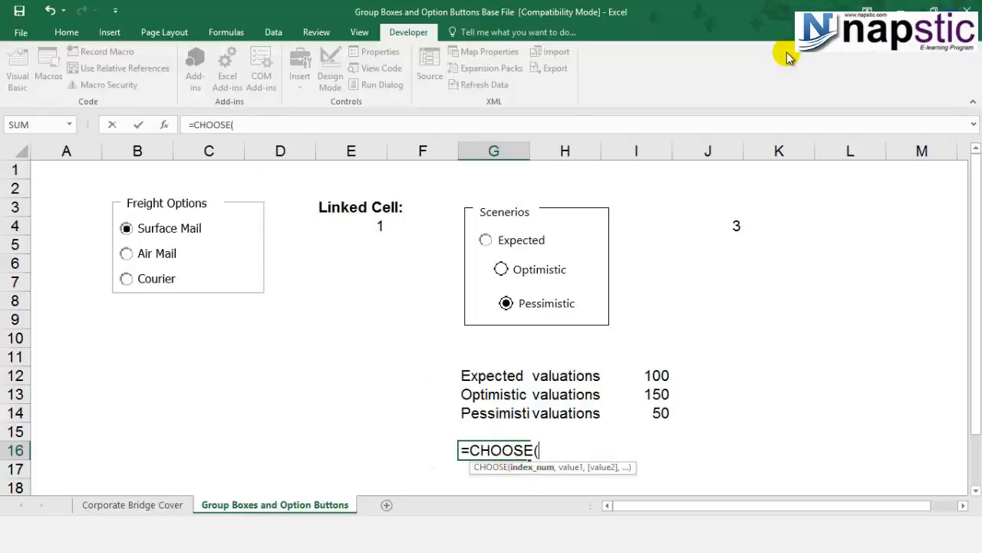
{"action": "left_click", "coordinate": [721, 227]}
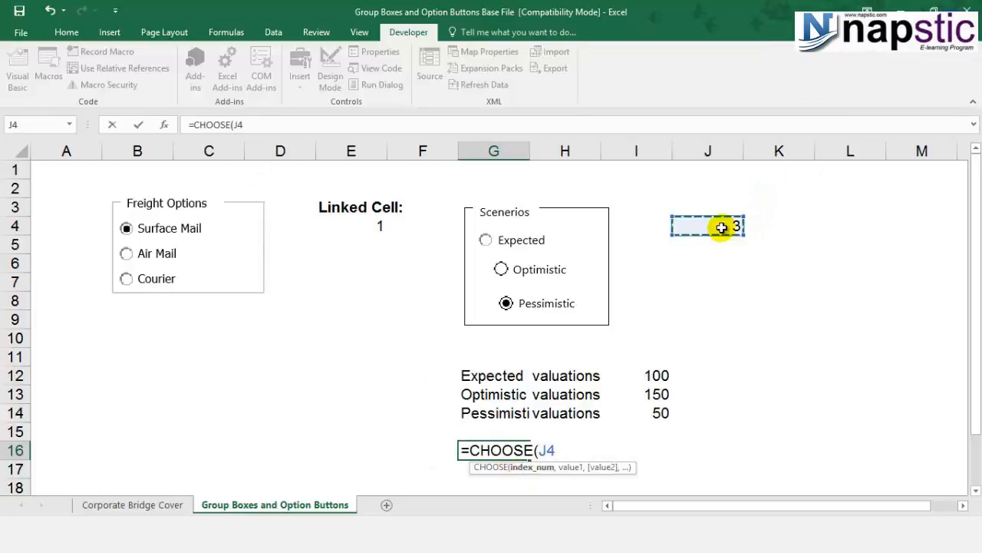
{"action": "type", "text": ","}
{"action": "left_click", "coordinate": [645, 377]}
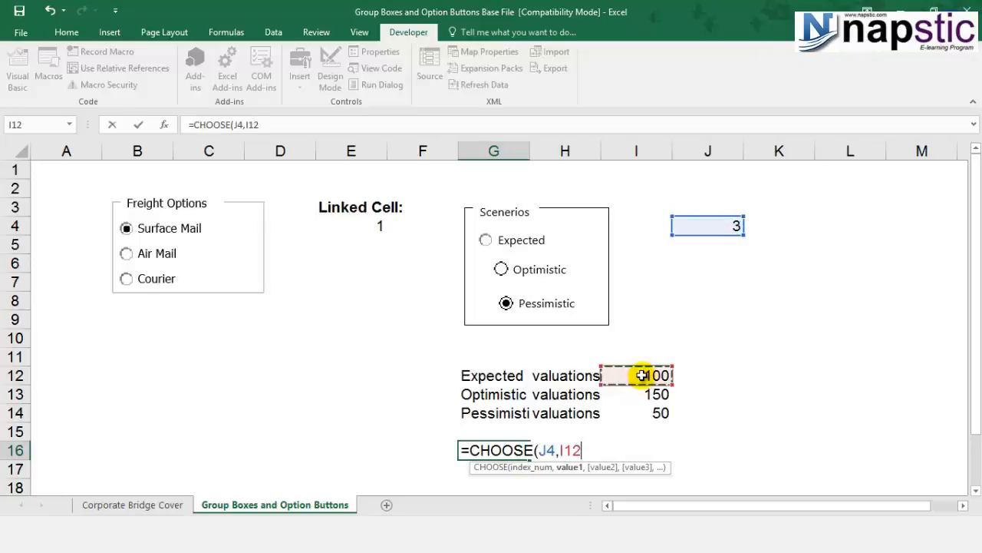
{"action": "type", "text": ","}
{"action": "left_click", "coordinate": [657, 396]}
{"action": "type", "text": ","}
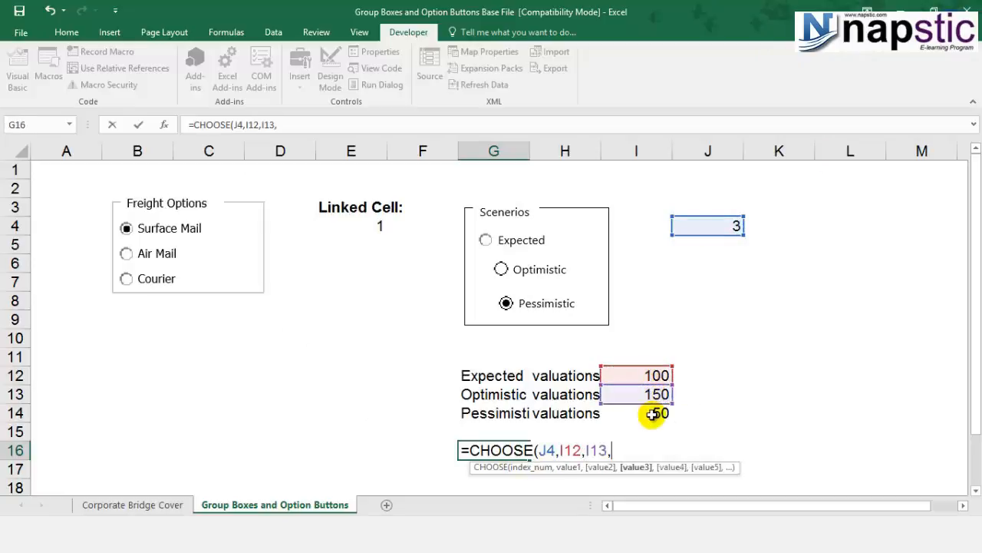
{"action": "left_click", "coordinate": [652, 415]}
{"action": "type", "text": ","}
{"action": "key", "text": "BackSpace"}
{"action": "type", "text": ")"}
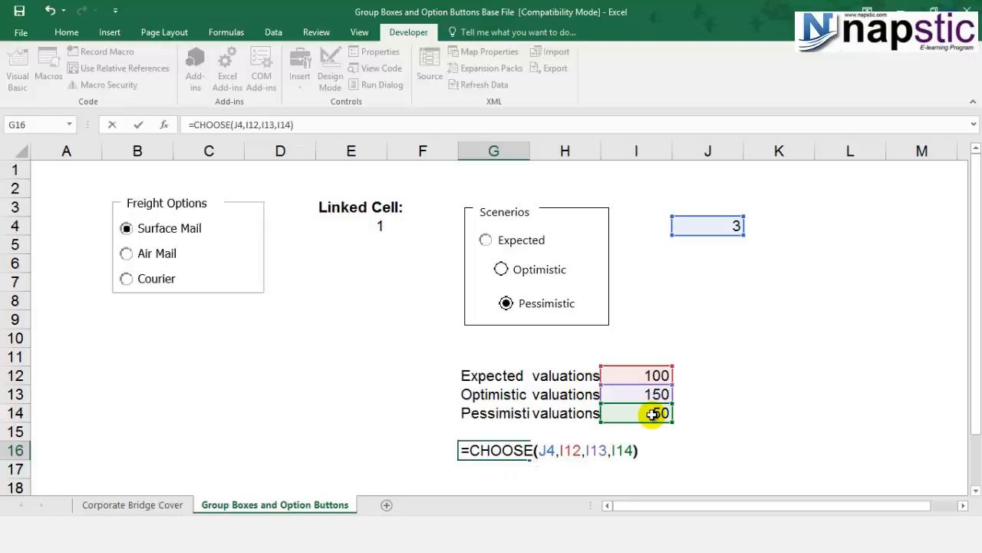
{"action": "key", "text": "Return"}
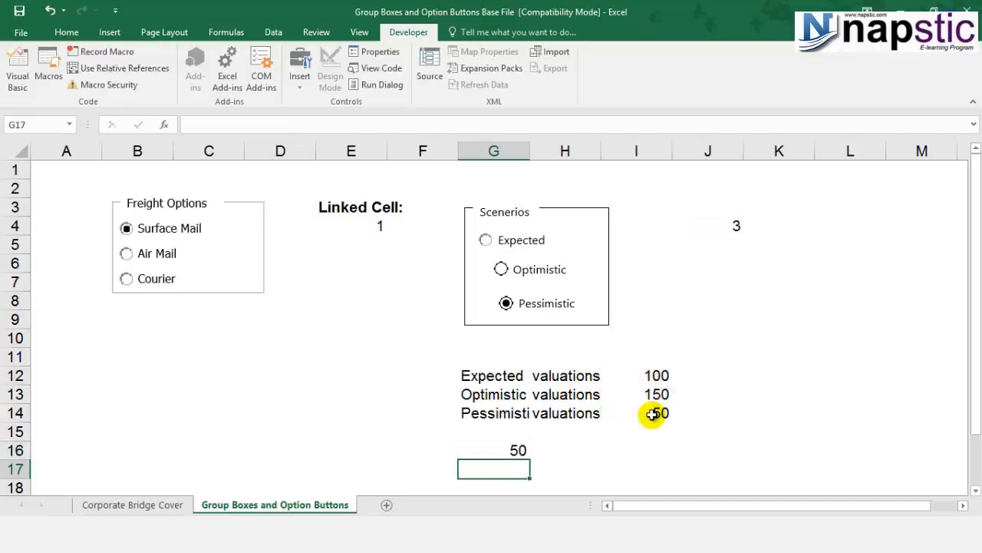
Test the CHOOSE formula in G16 by switching to Optimistic and back to Expected, comparing the result with I12
{"action": "left_click", "coordinate": [493, 450]}
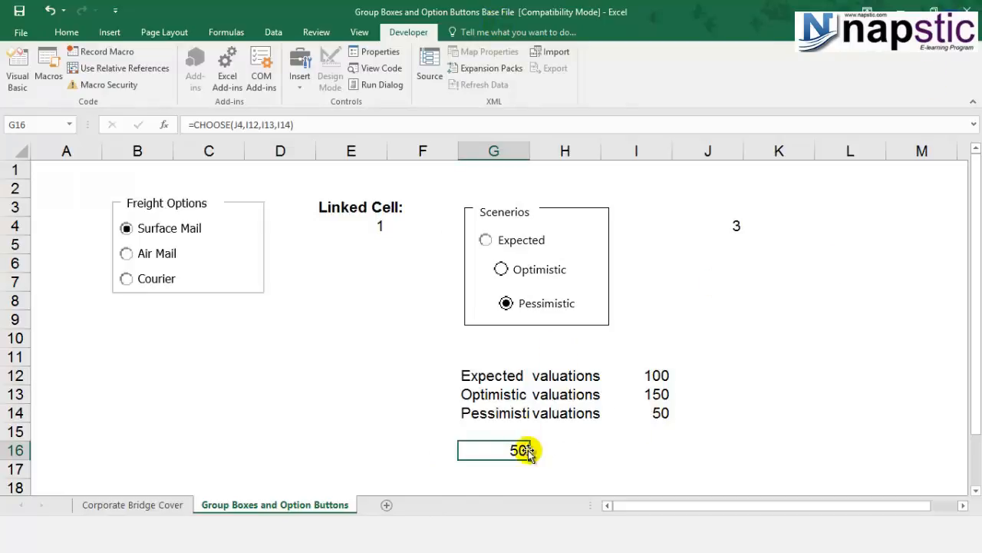
{"action": "left_click", "coordinate": [501, 270]}
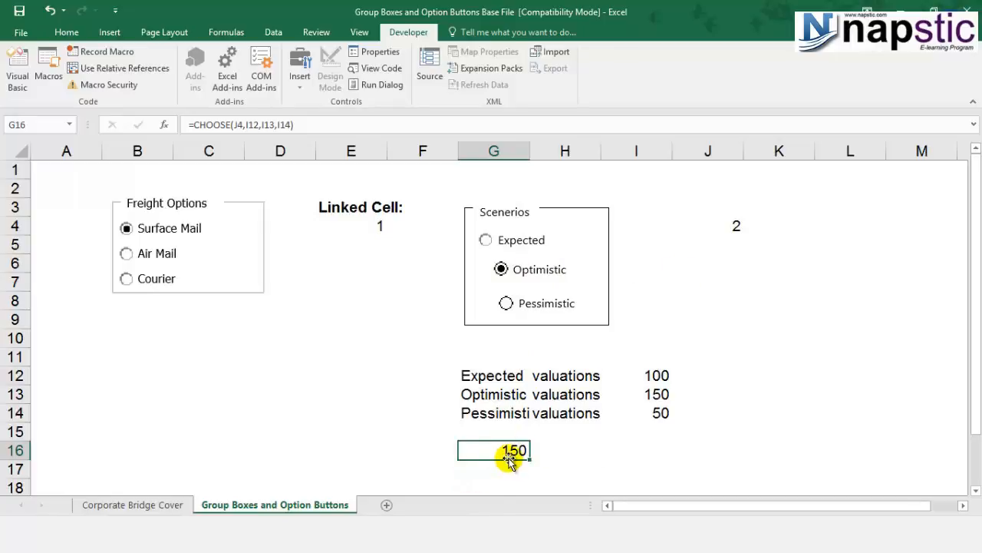
{"action": "left_click", "coordinate": [486, 241]}
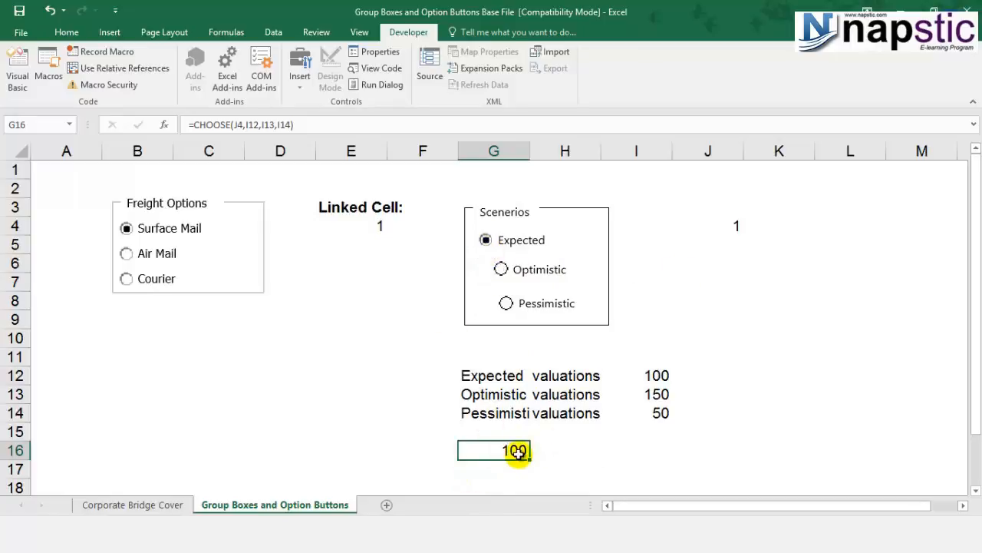
{"action": "left_click", "coordinate": [654, 376]}
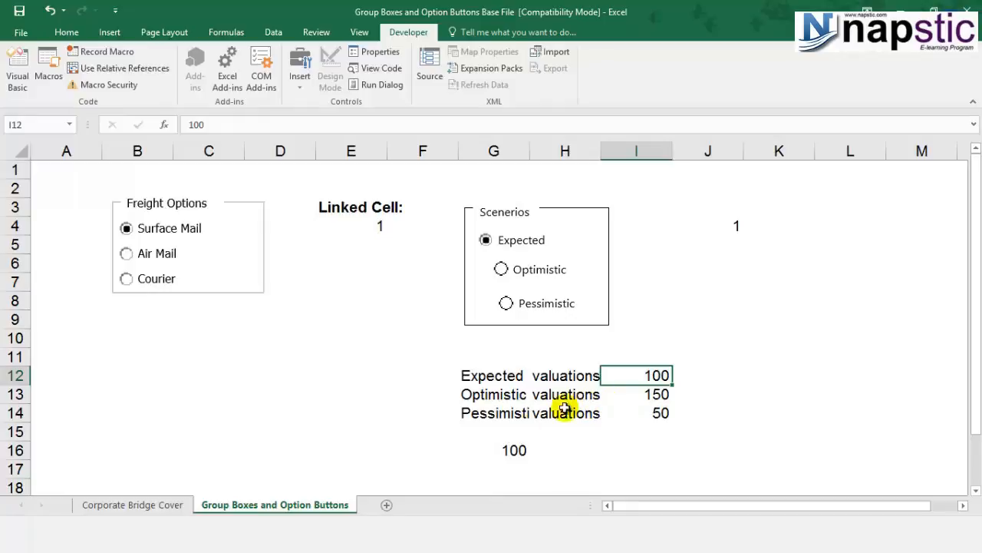
{"action": "left_click", "coordinate": [511, 449]}
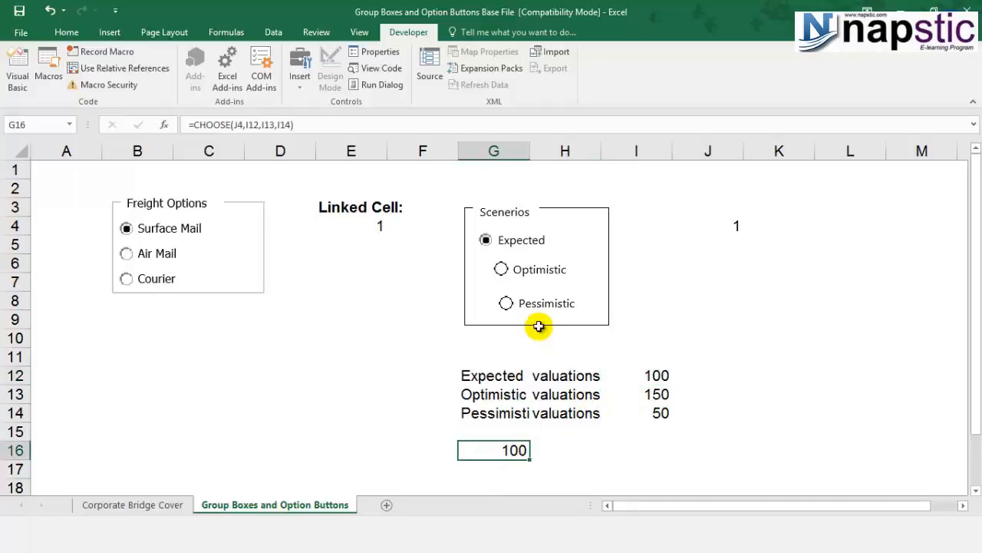